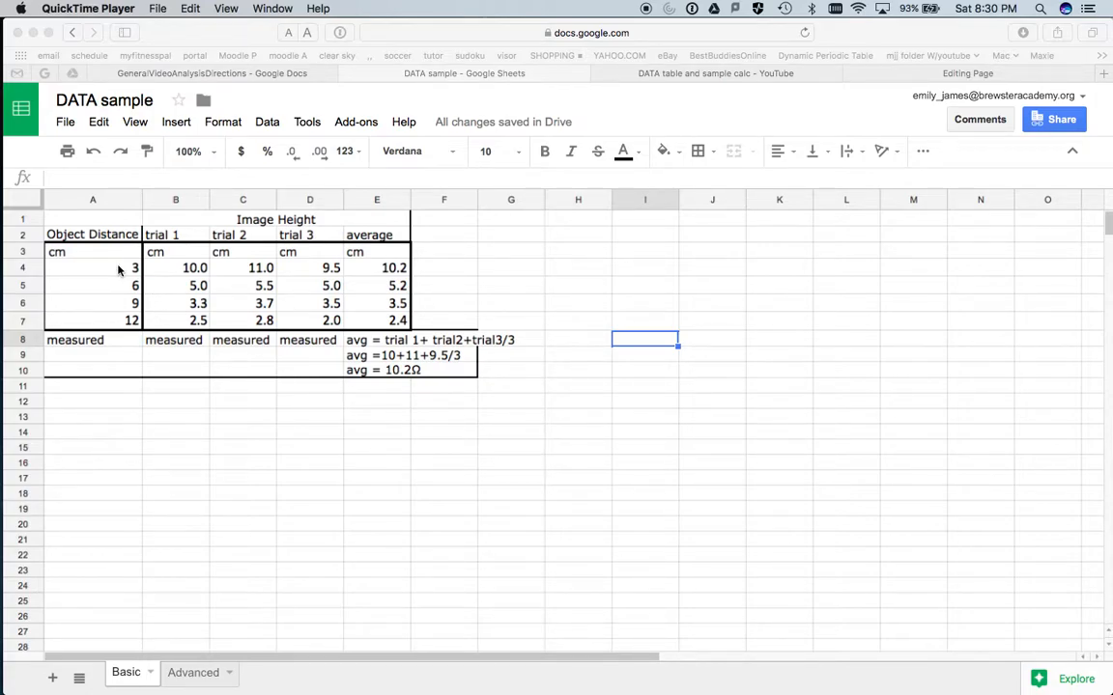
- Open Graphical Analysis and move its window aside so the spreadsheet's Object Distance column stays visible
{"action": "mouse_move", "coordinate": [3, 248]}
{"action": "left_click", "coordinate": [12, 160]}
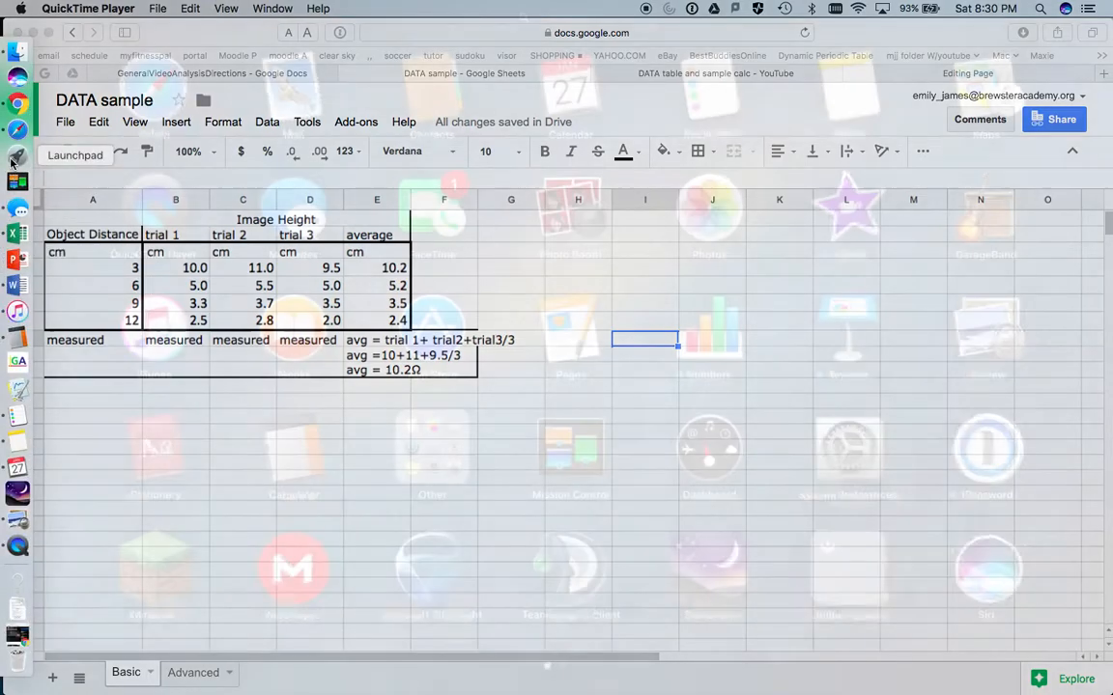
{"action": "scroll", "coordinate": [589, 374], "scroll_direction": "right", "scroll_amount": 3}
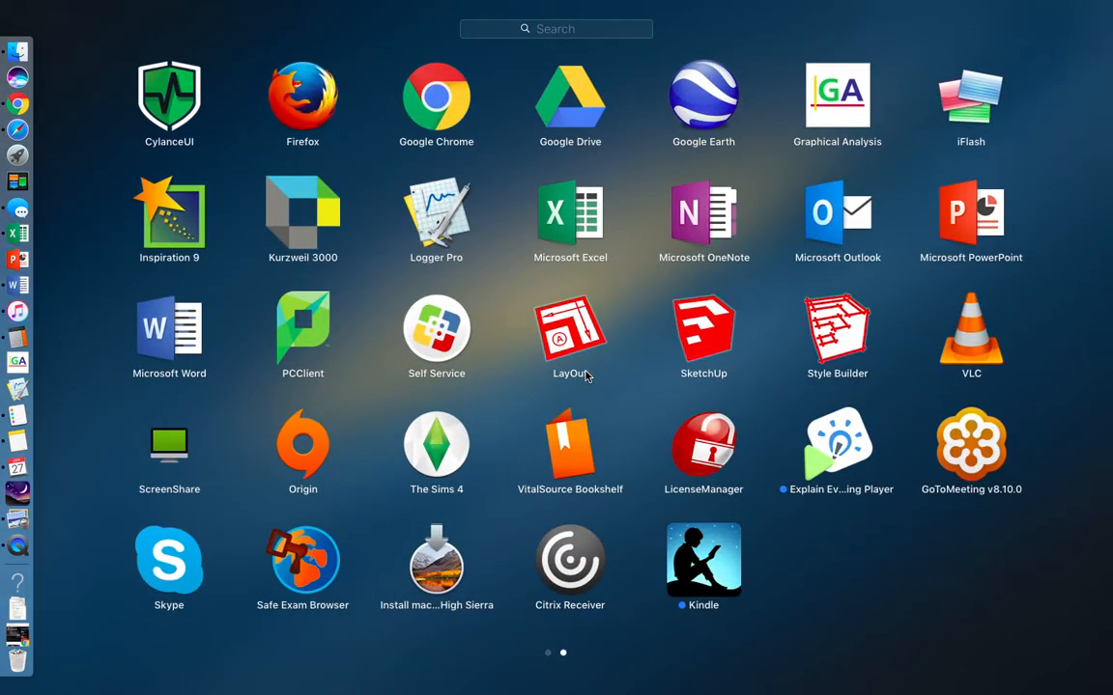
{"action": "left_click", "coordinate": [851, 93]}
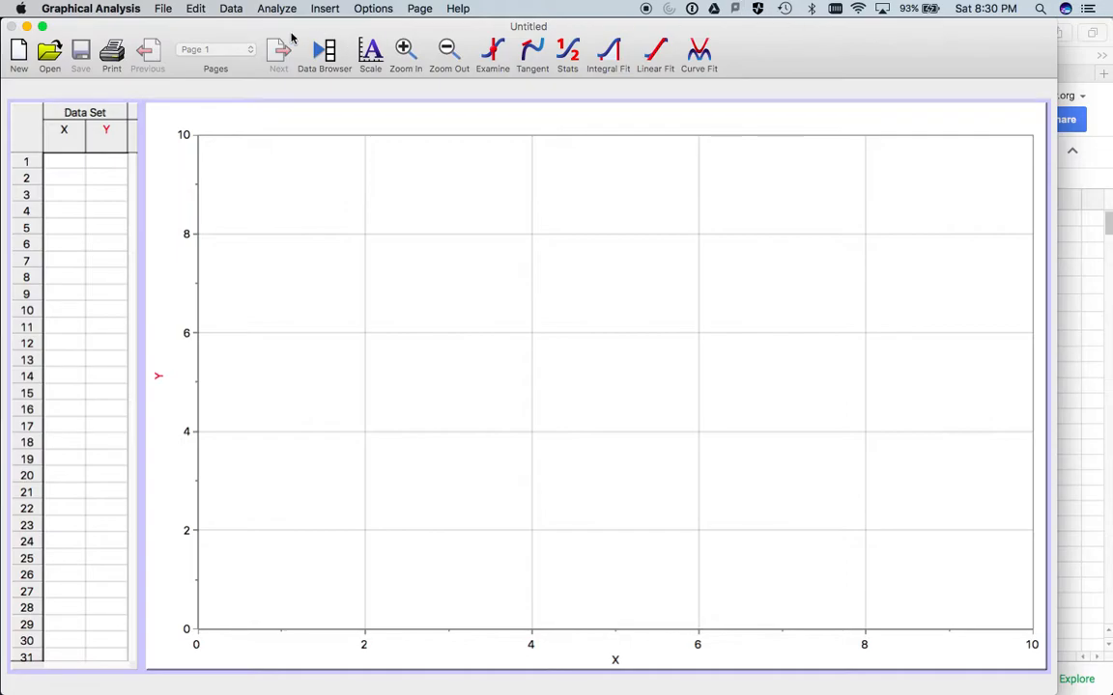
{"action": "left_click_drag", "start_coordinate": [243, 36], "coordinate": [392, 7]}
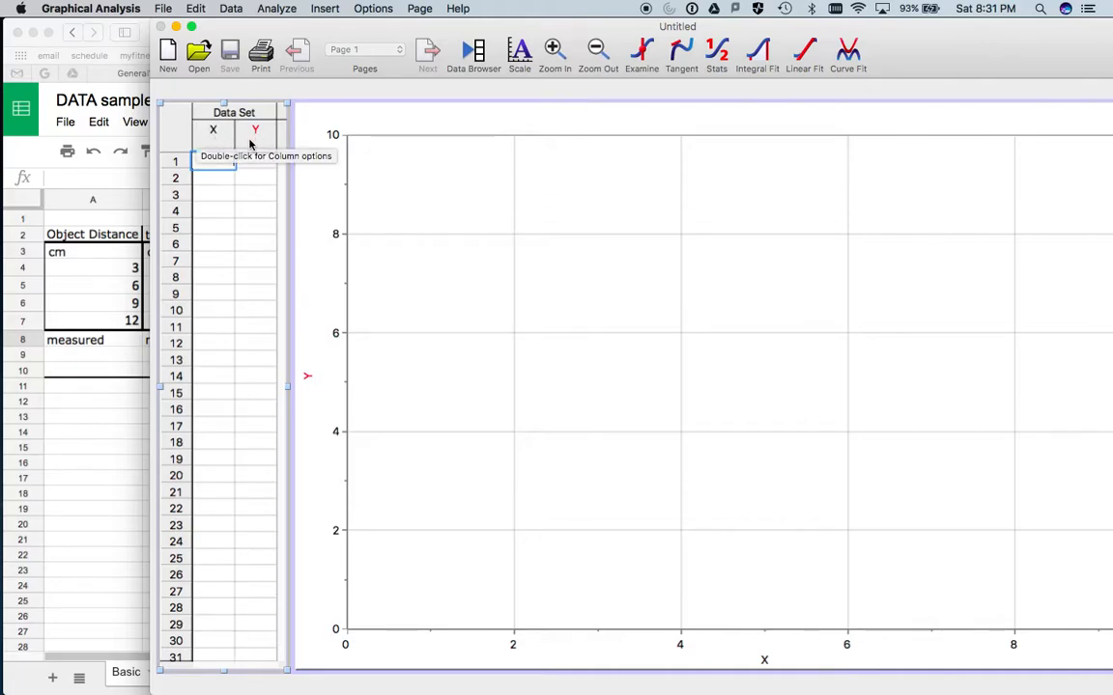
- Copy the Object Distance values 3, 6, 9 and 12 from the Google Sheets table into Graphical Analysis's X column
{"action": "left_click", "coordinate": [115, 302]}
{"action": "left_click_drag", "start_coordinate": [113, 253], "coordinate": [123, 323]}
{"action": "key", "text": "super+c"}
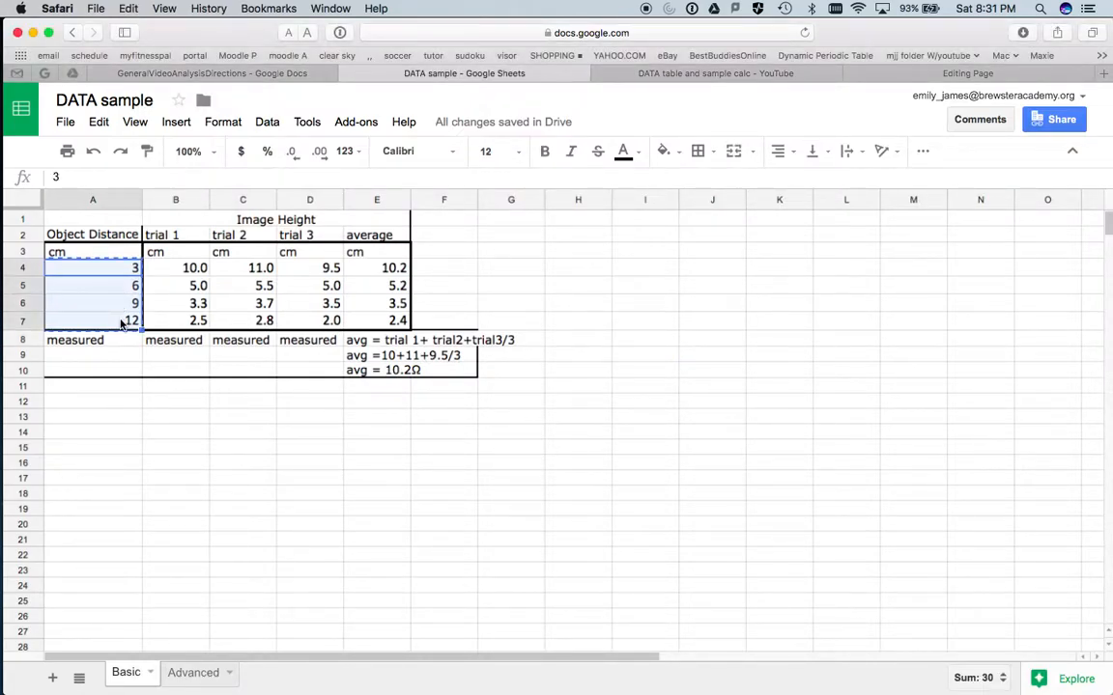
{"action": "left_click", "coordinate": [17, 361]}
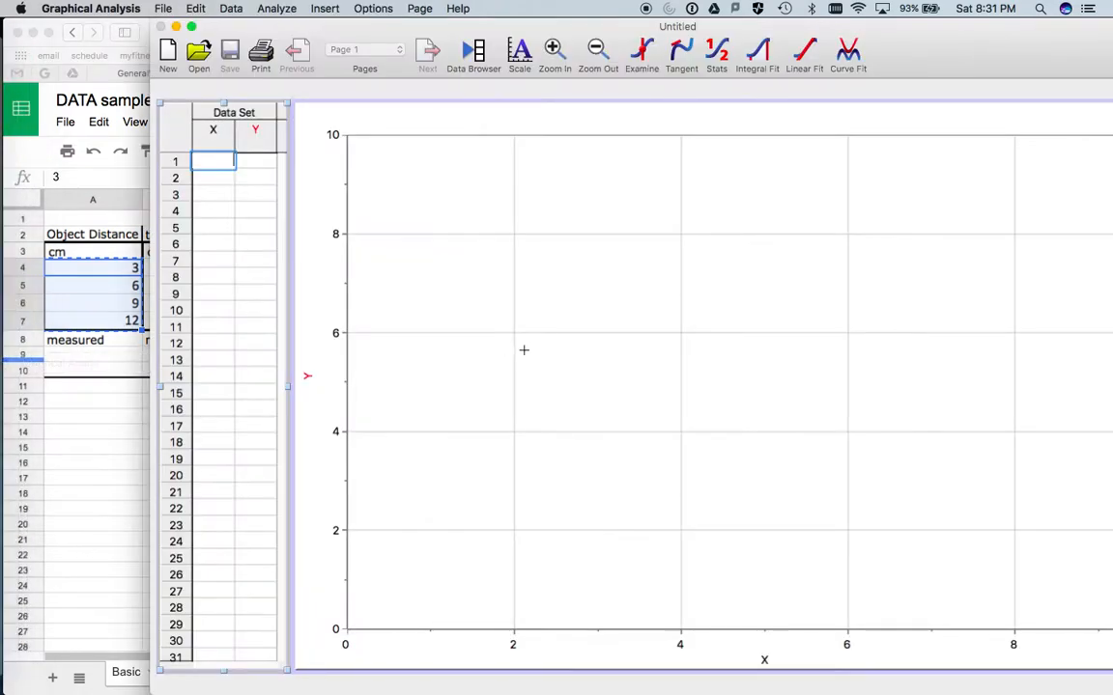
{"action": "key", "text": "super+v"}
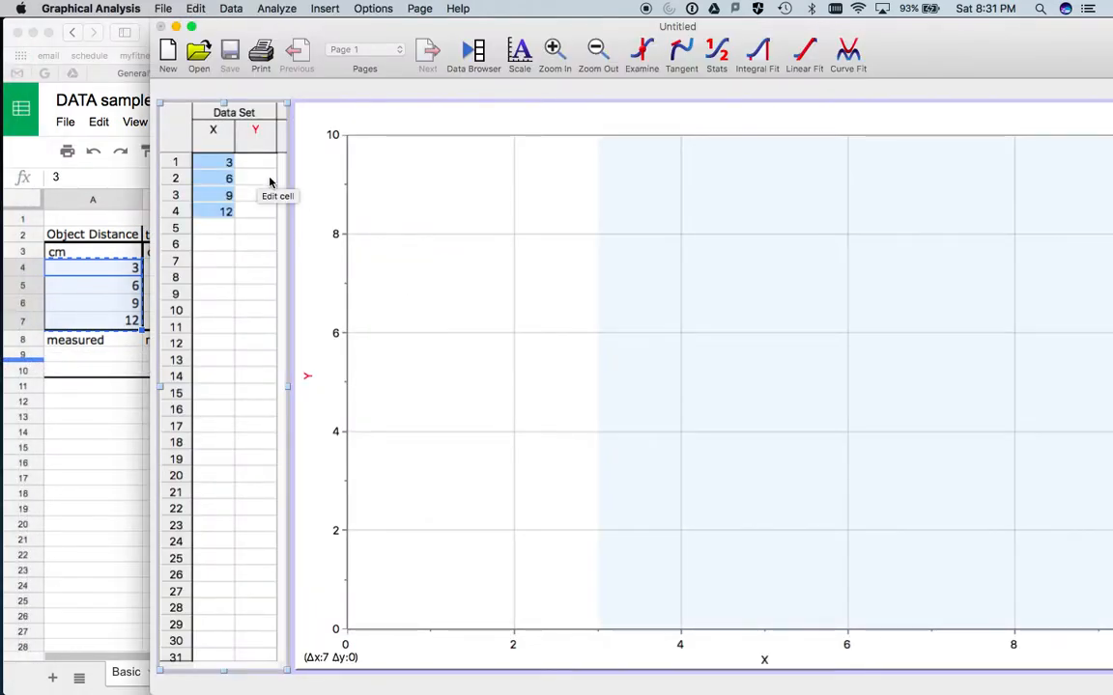
- Copy the average Image Height values 10.2, 5.2, 3.5 and 2.4 from Google Sheets into Graphical Analysis's Y column
{"action": "left_click", "coordinate": [70, 283]}
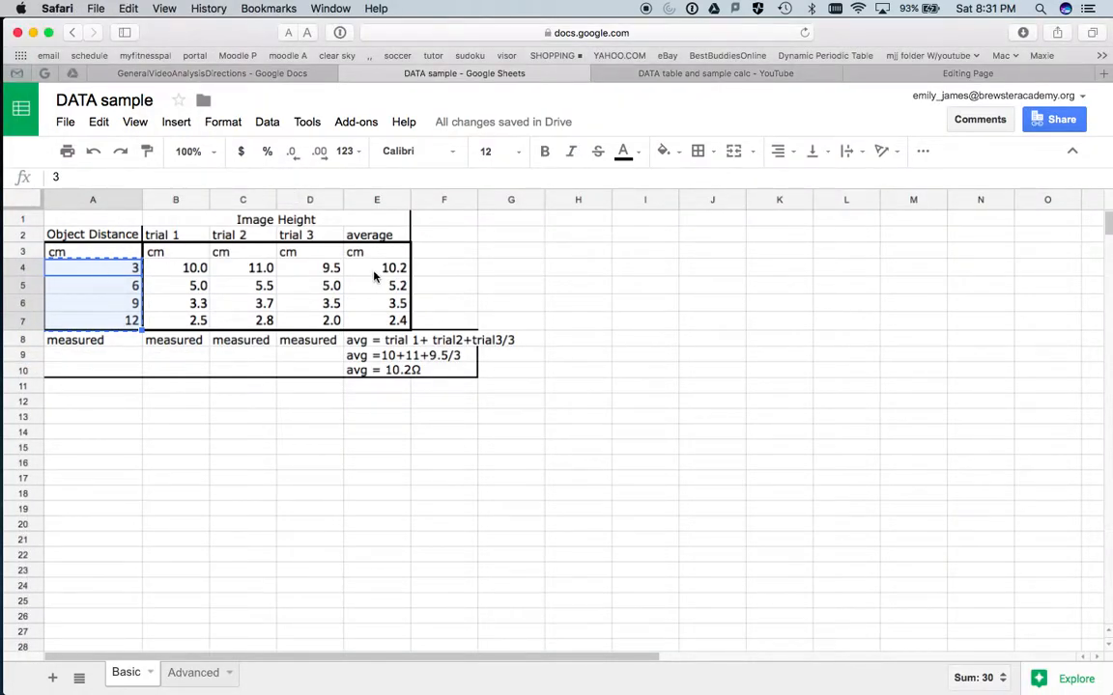
{"action": "left_click_drag", "start_coordinate": [375, 270], "coordinate": [382, 323]}
{"action": "key", "text": "super+c"}
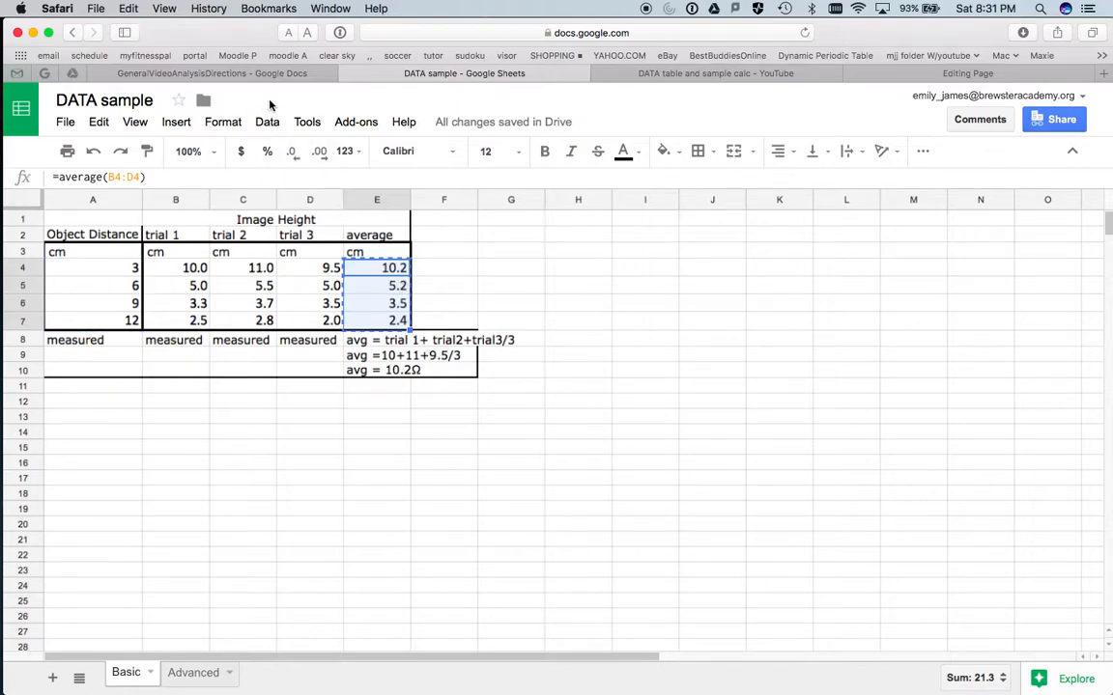
{"action": "mouse_move", "coordinate": [11, 286]}
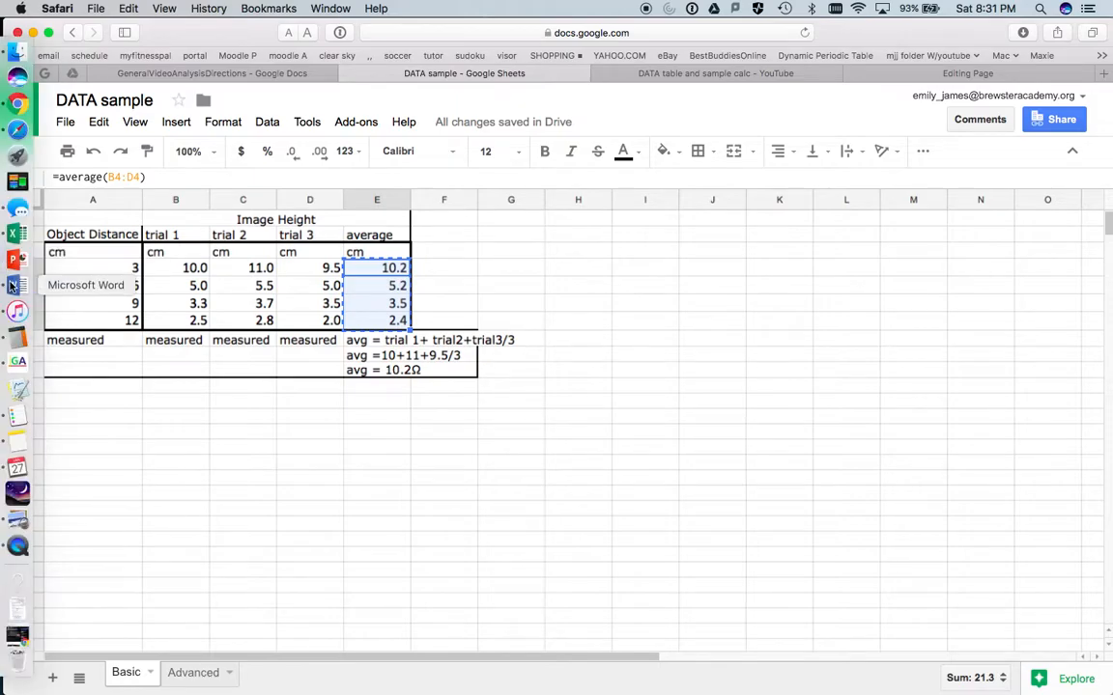
{"action": "left_click", "coordinate": [17, 362]}
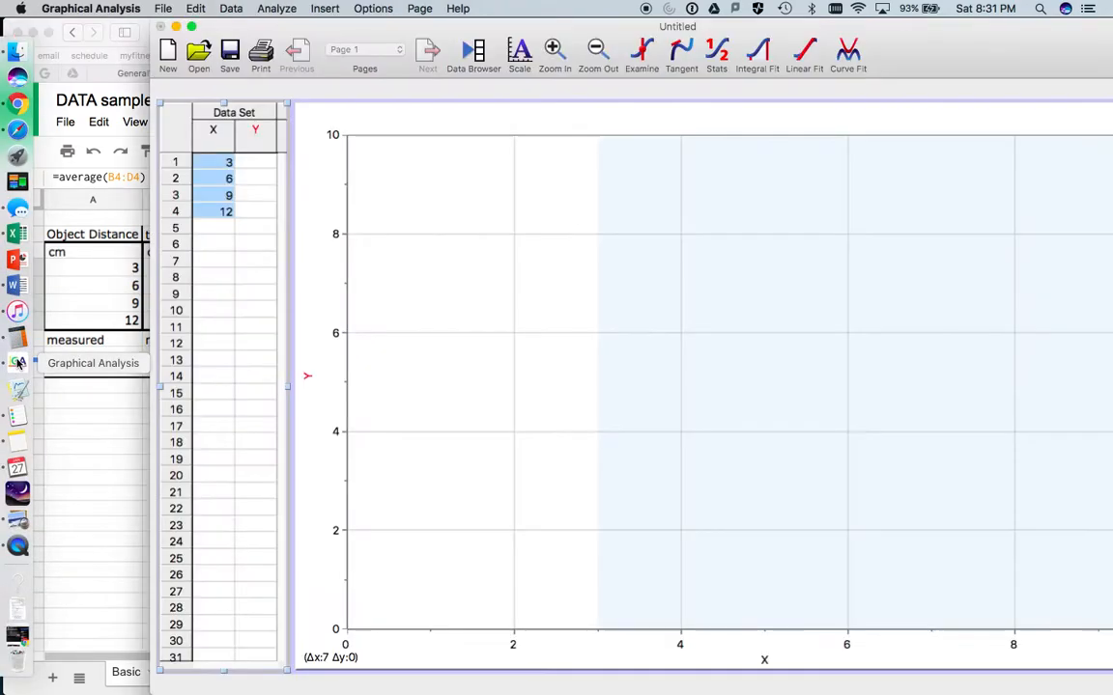
{"action": "left_click", "coordinate": [244, 162]}
{"action": "key", "text": "super+v"}
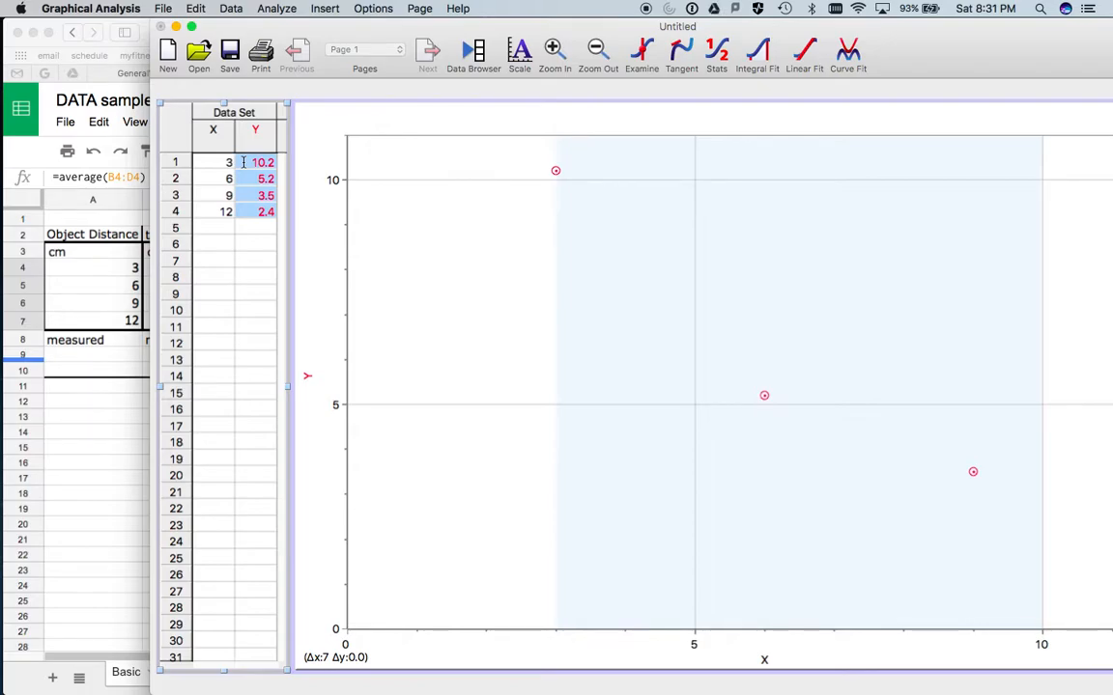
- Move the window back fully into view and name the X column Object Distances, with short name DO and units cm
{"action": "left_click_drag", "start_coordinate": [874, 29], "coordinate": [734, 12]}
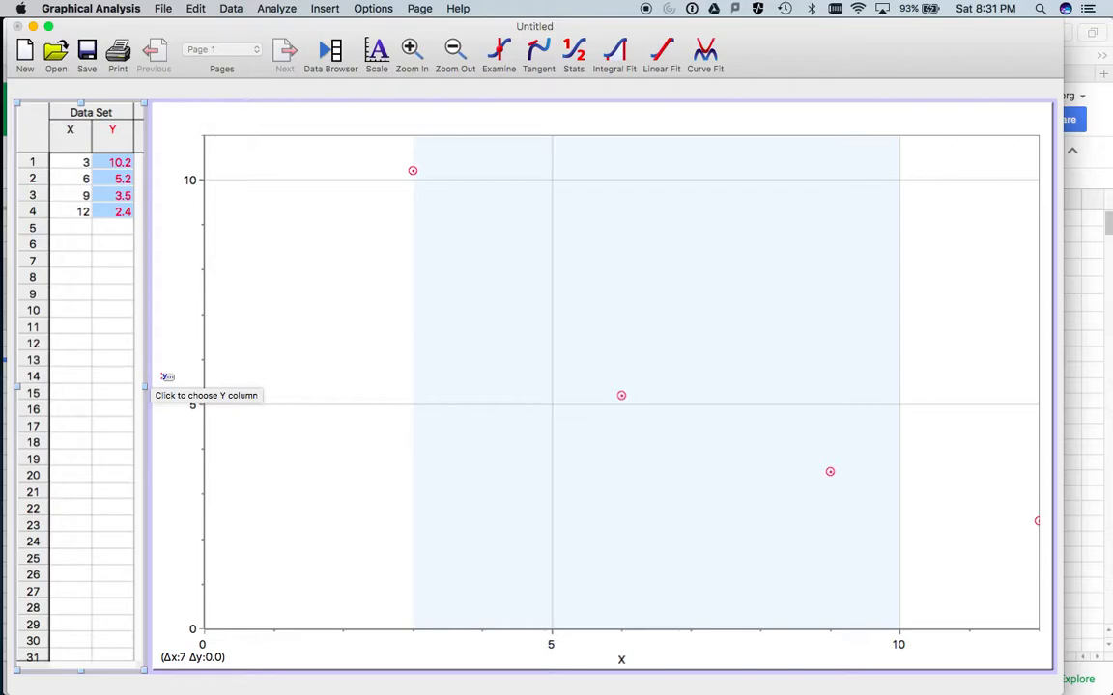
{"action": "double_click", "coordinate": [69, 134]}
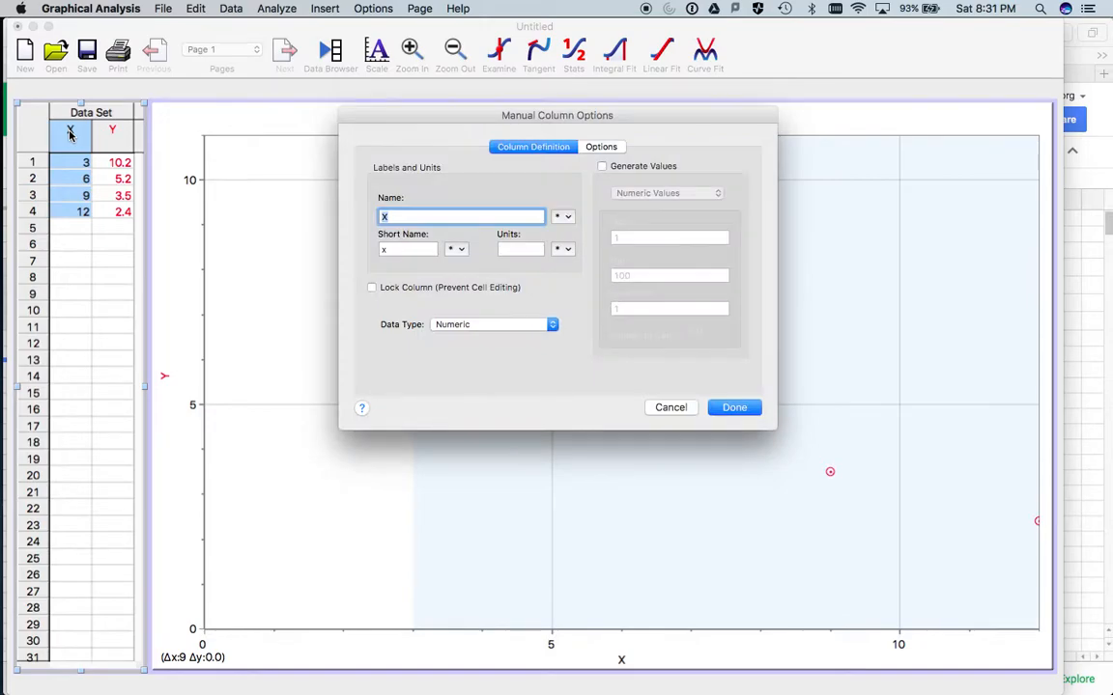
{"action": "type", "text": "Object Distances"}
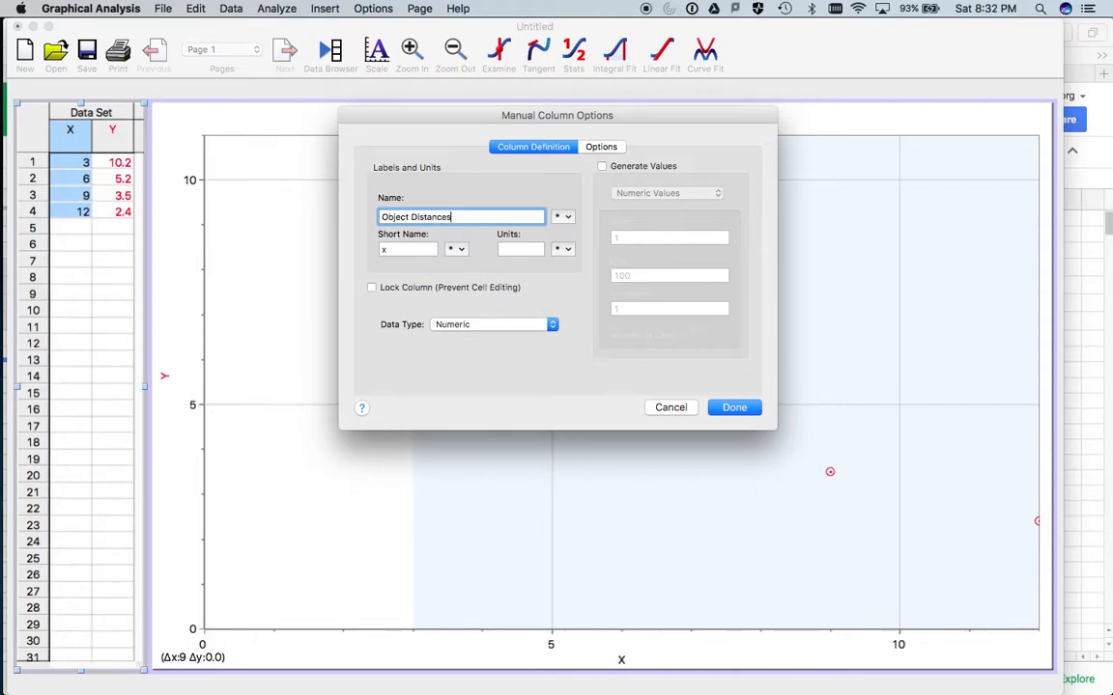
{"action": "key", "text": "Tab"}
{"action": "key", "text": "Tab"}
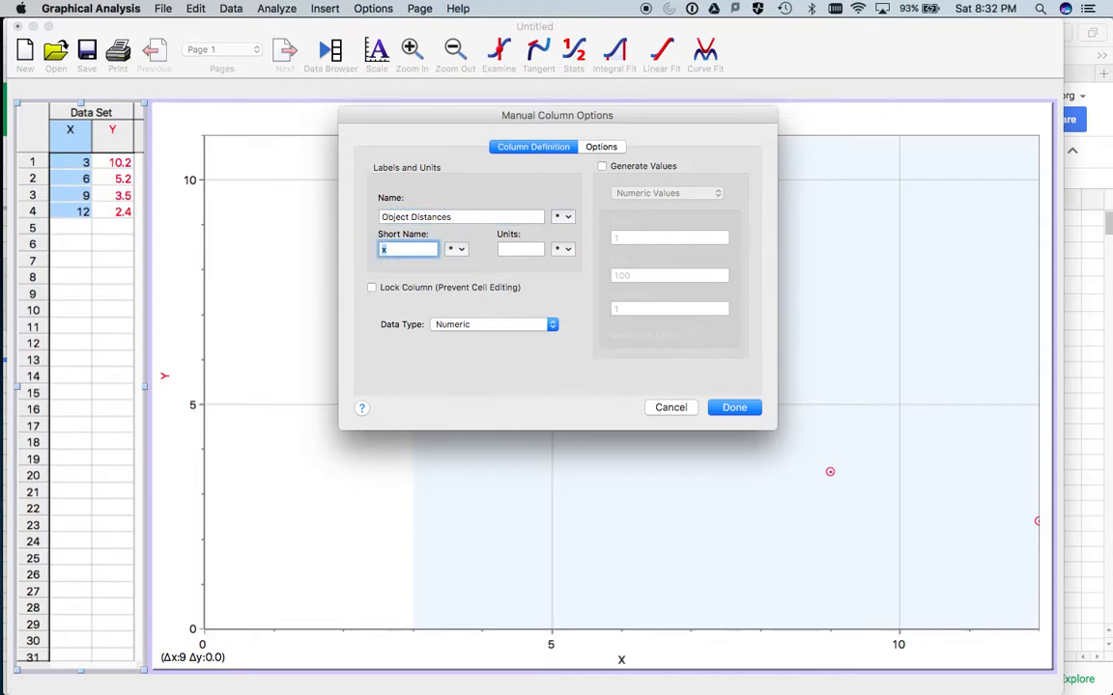
{"action": "type", "text": "DO"}
{"action": "key", "text": "Tab"}
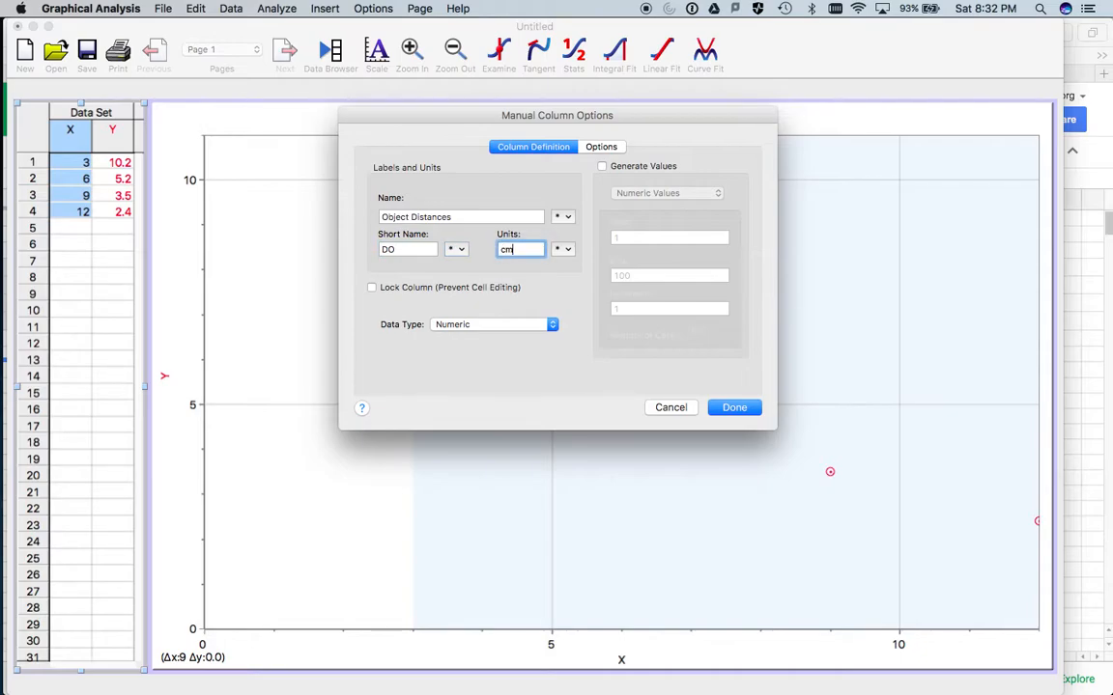
{"action": "left_click", "coordinate": [746, 410]}
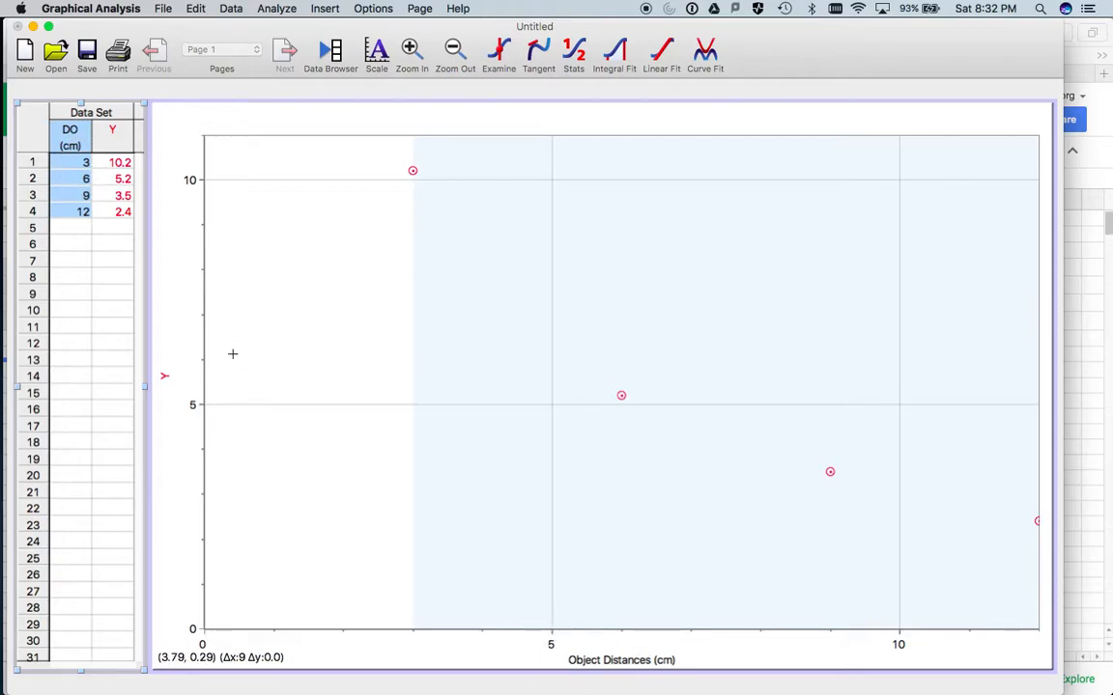
- Name the Y column Image Height, with short name HI and units cm
{"action": "left_click", "coordinate": [113, 133]}
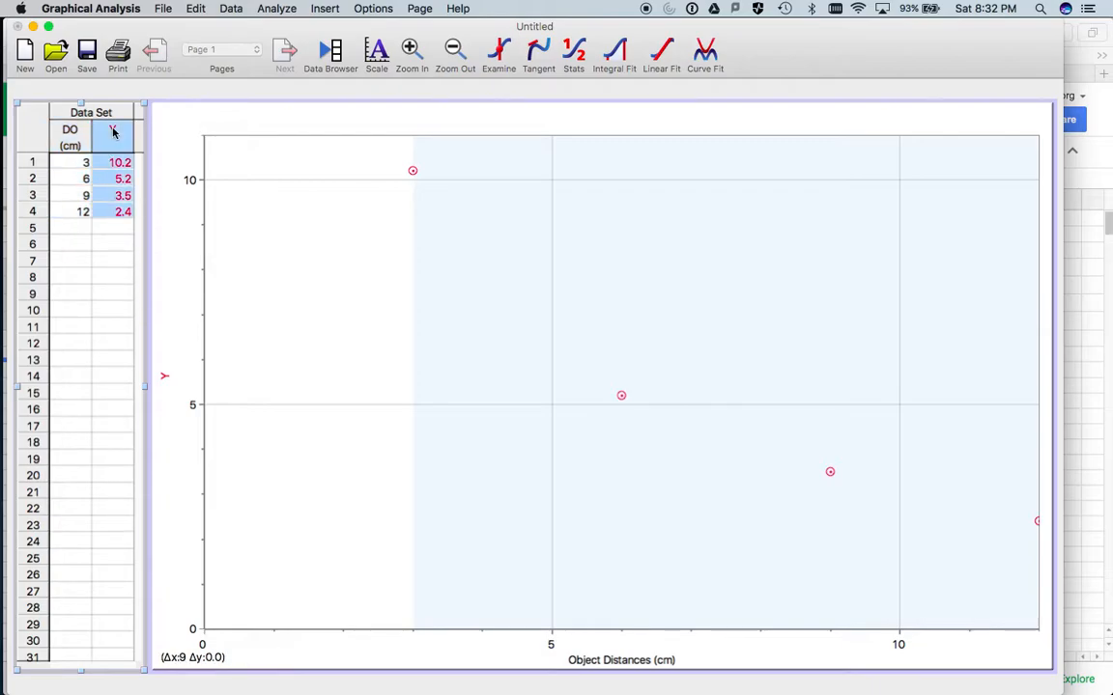
{"action": "double_click", "coordinate": [113, 133]}
{"action": "type", "text": "Image He"}
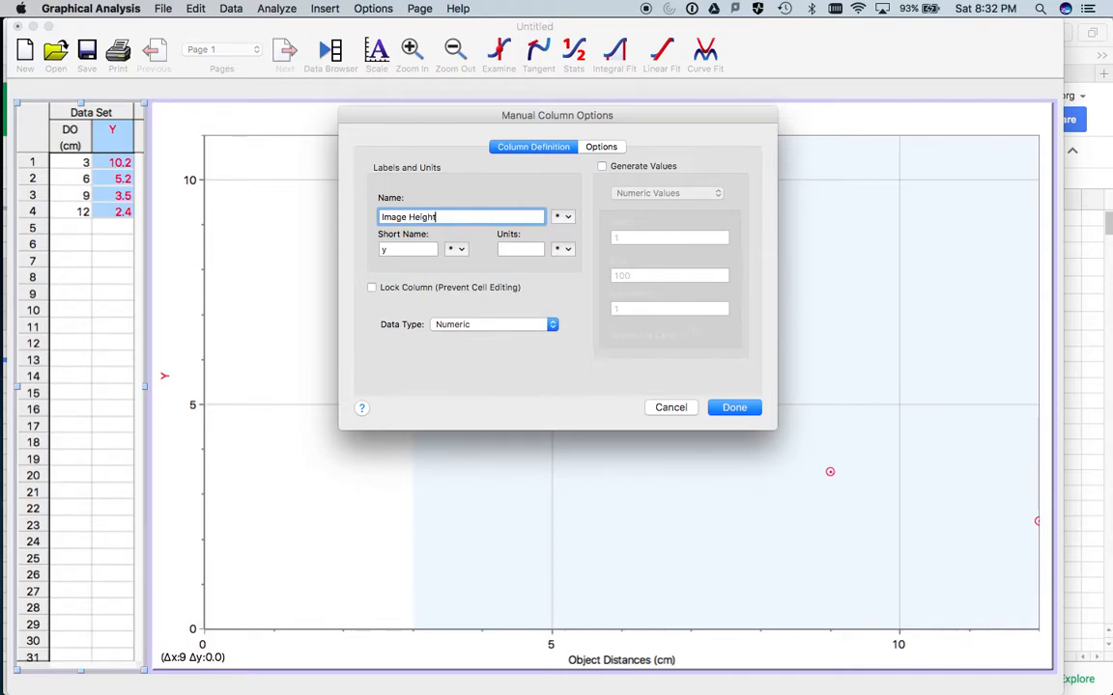
{"action": "type", "text": "ight"}
{"action": "key", "text": "Tab"}
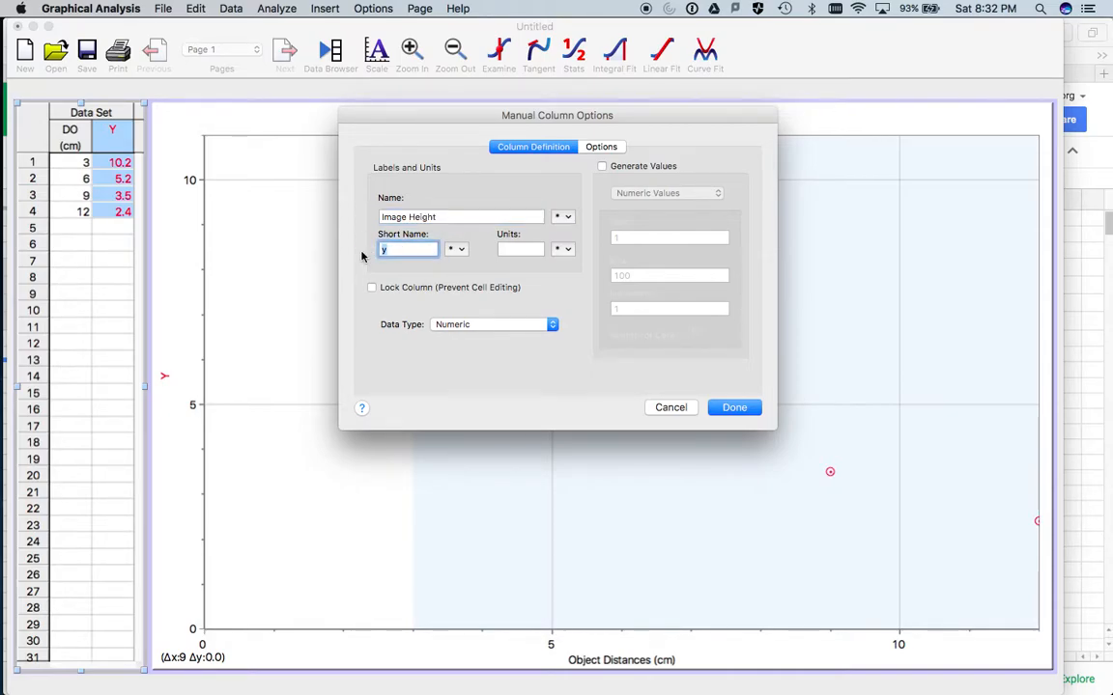
{"action": "type", "text": "HI"}
{"action": "key", "text": "Tab"}
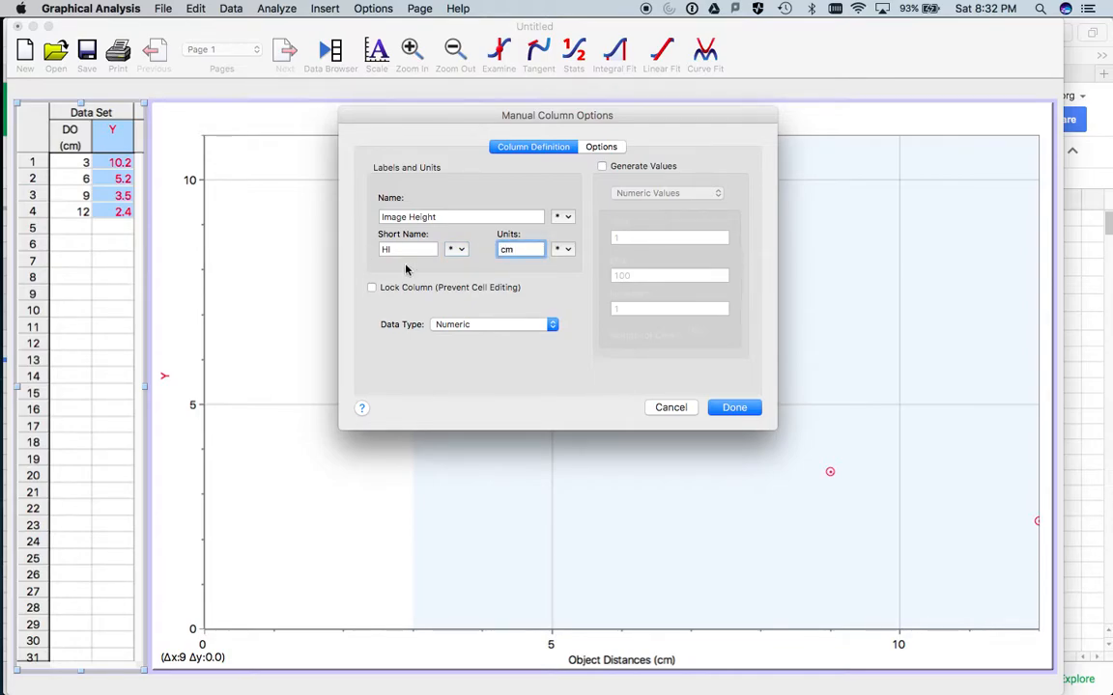
{"action": "left_click", "coordinate": [732, 407]}
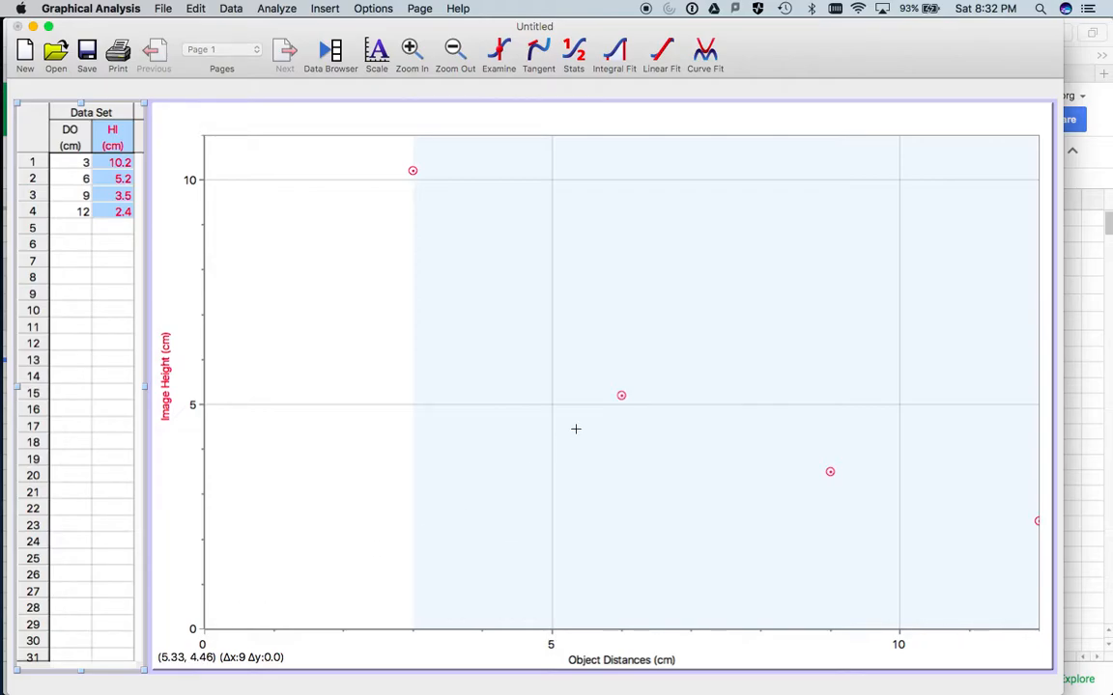
- Fit an automatic Inverse curve (A/x) to the image height data and add it to the graph
{"action": "left_click", "coordinate": [706, 58]}
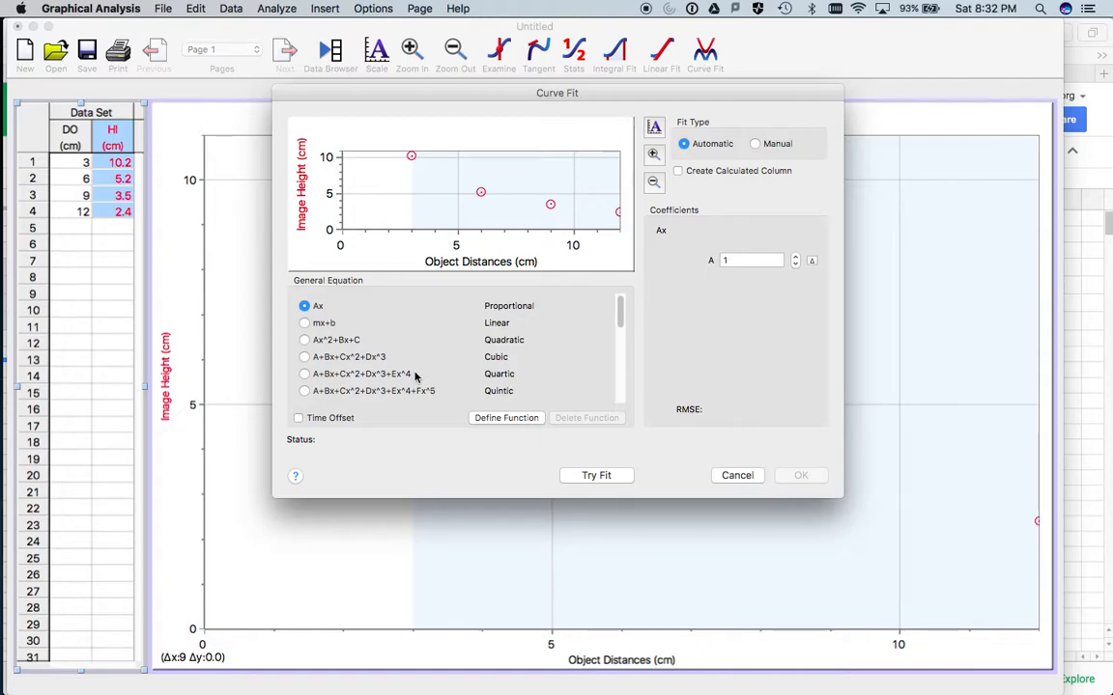
{"action": "scroll", "coordinate": [620, 322], "scroll_direction": "down", "scroll_amount": 1}
{"action": "left_click_drag", "start_coordinate": [620, 322], "coordinate": [623, 355]}
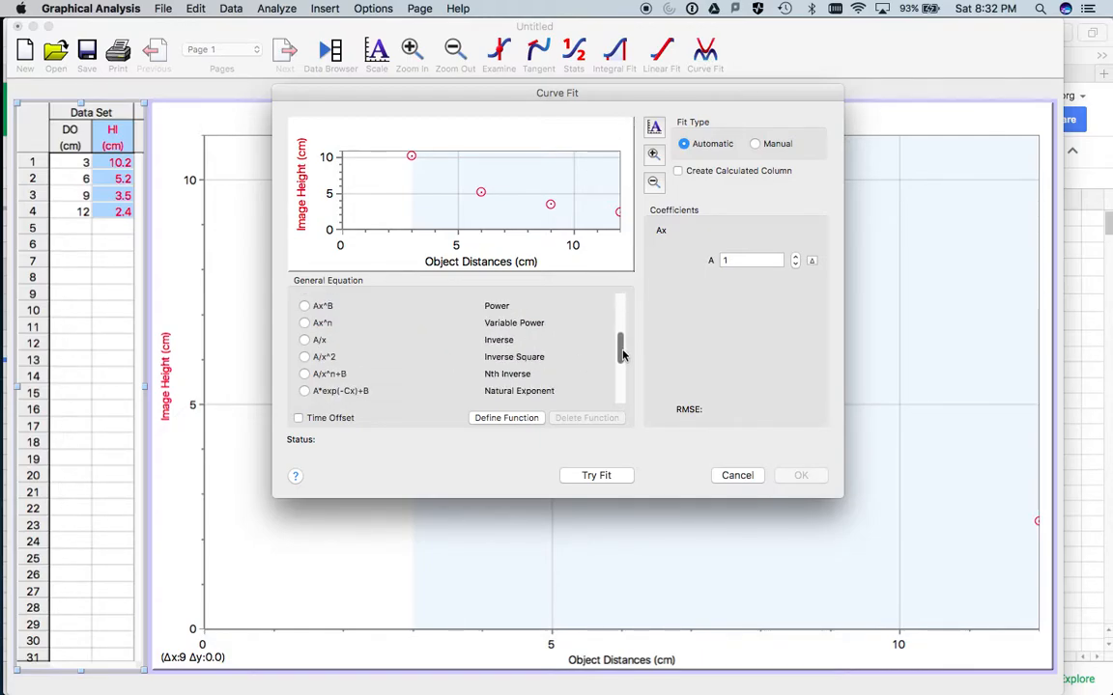
{"action": "left_click", "coordinate": [306, 341]}
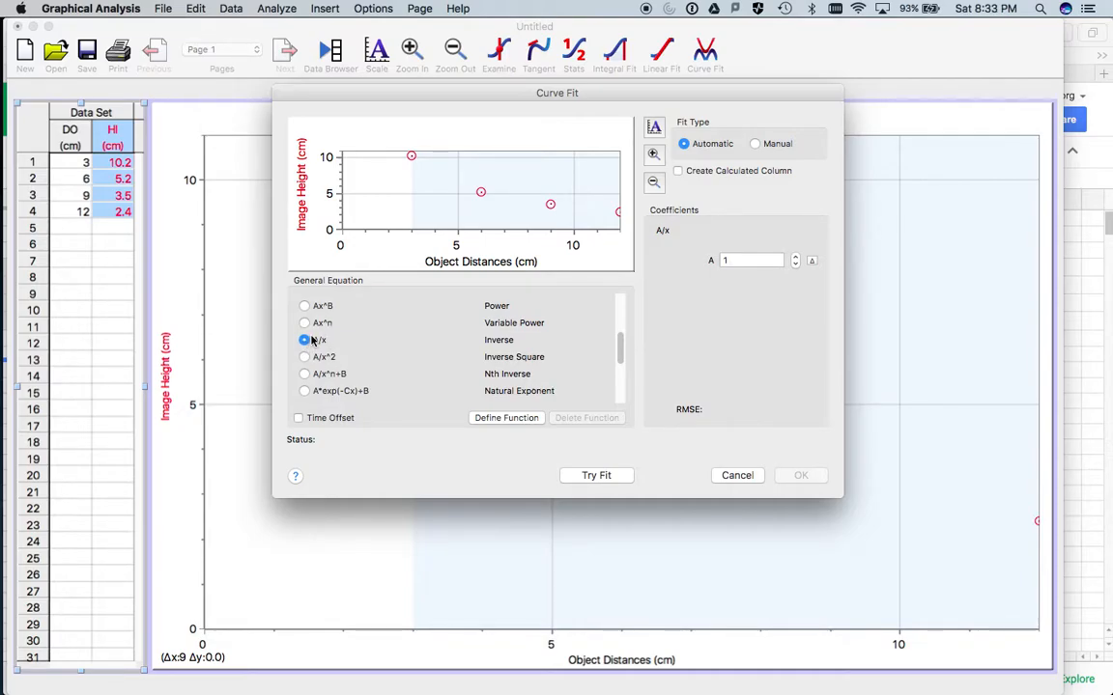
{"action": "left_click", "coordinate": [589, 478]}
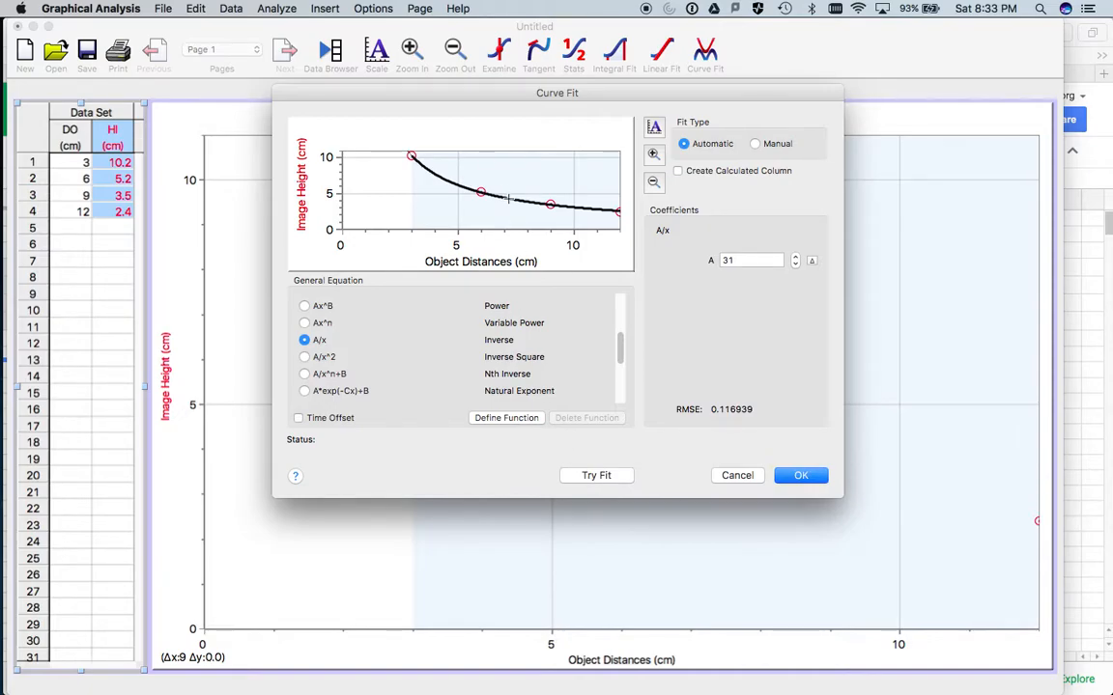
{"action": "left_click", "coordinate": [802, 477]}
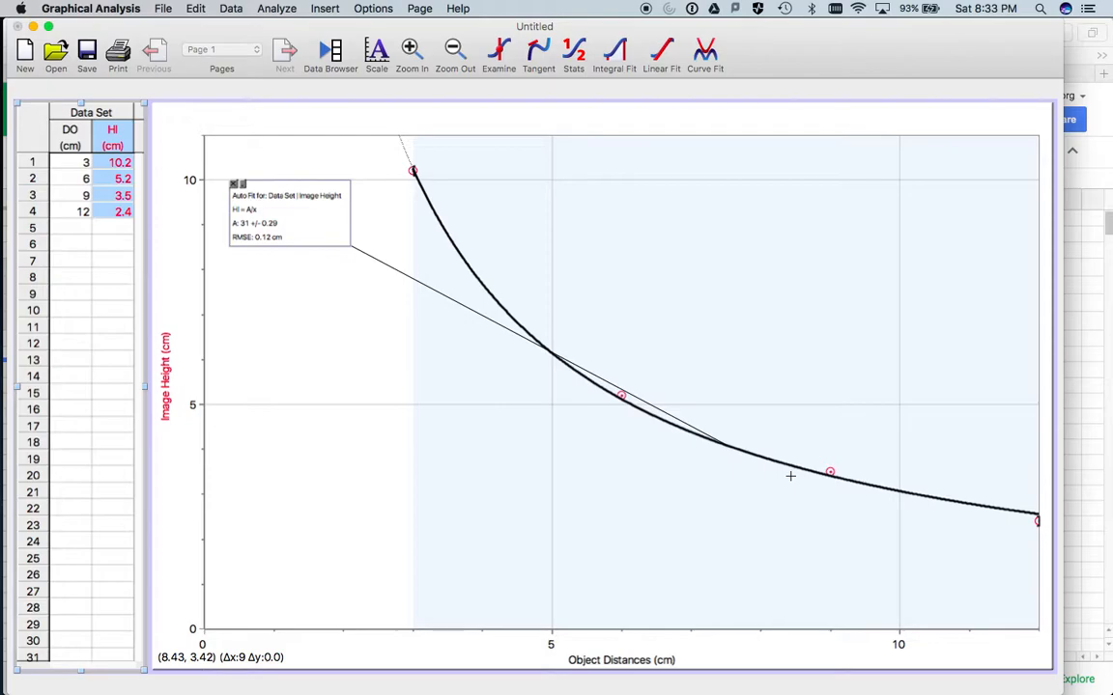
- Move the curve fit's info box lower into the empty area beside the curve and set its font size to 16
{"action": "left_click_drag", "start_coordinate": [281, 212], "coordinate": [307, 354]}
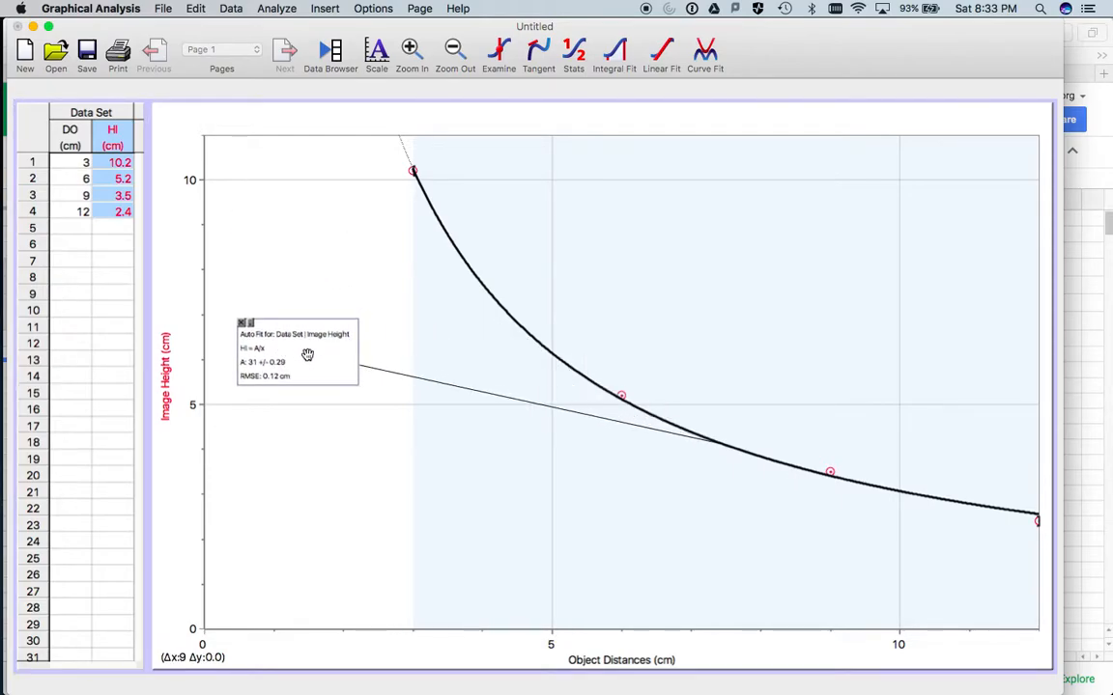
{"action": "double_click", "coordinate": [307, 354]}
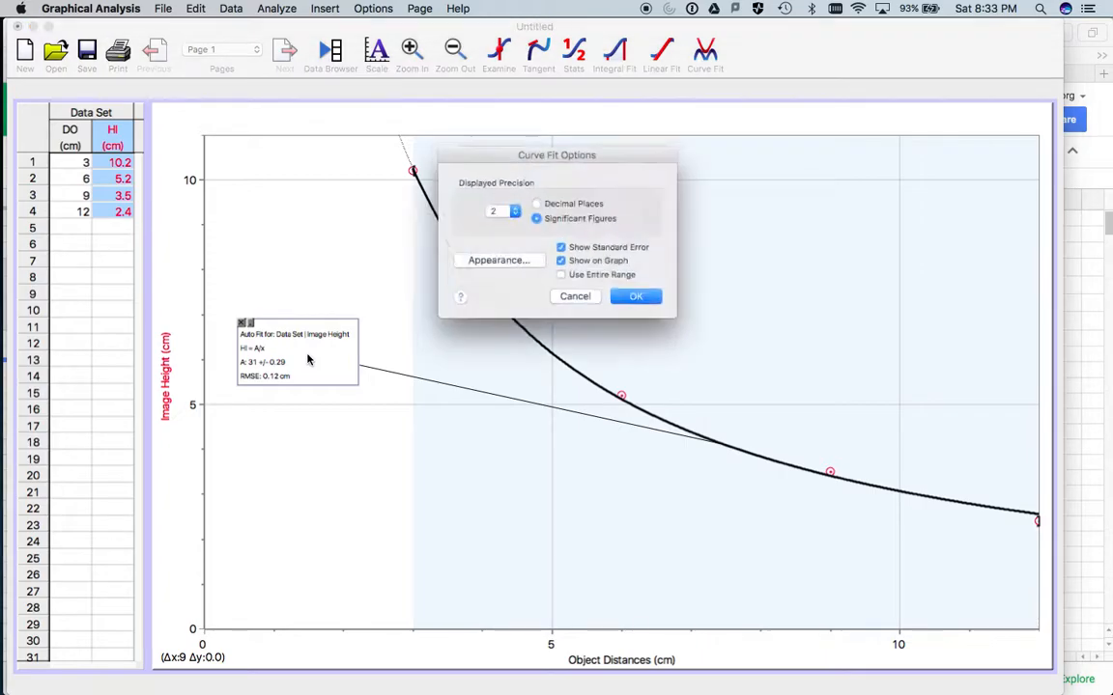
{"action": "left_click", "coordinate": [513, 269]}
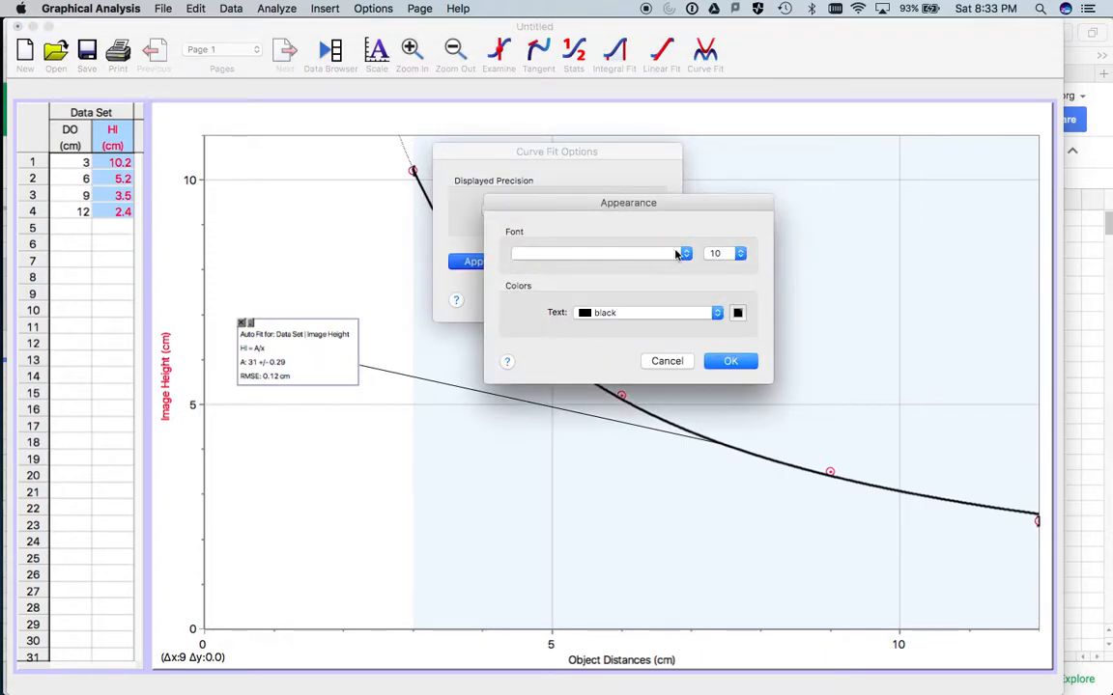
{"action": "left_click", "coordinate": [722, 253]}
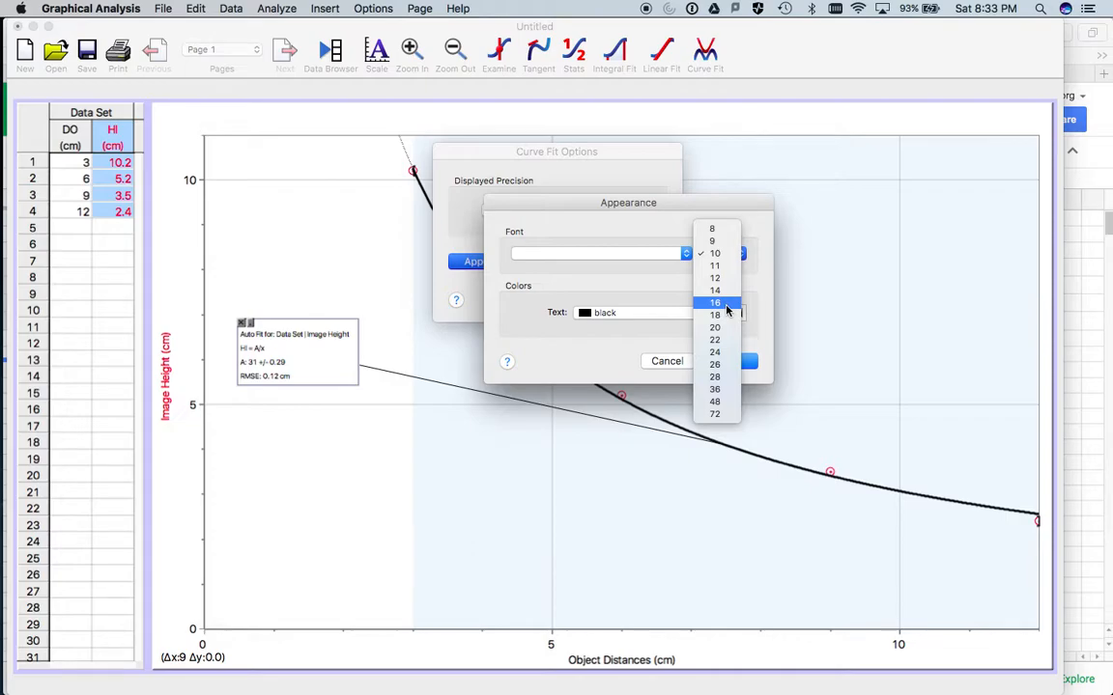
{"action": "left_click", "coordinate": [714, 302]}
{"action": "left_click", "coordinate": [727, 361]}
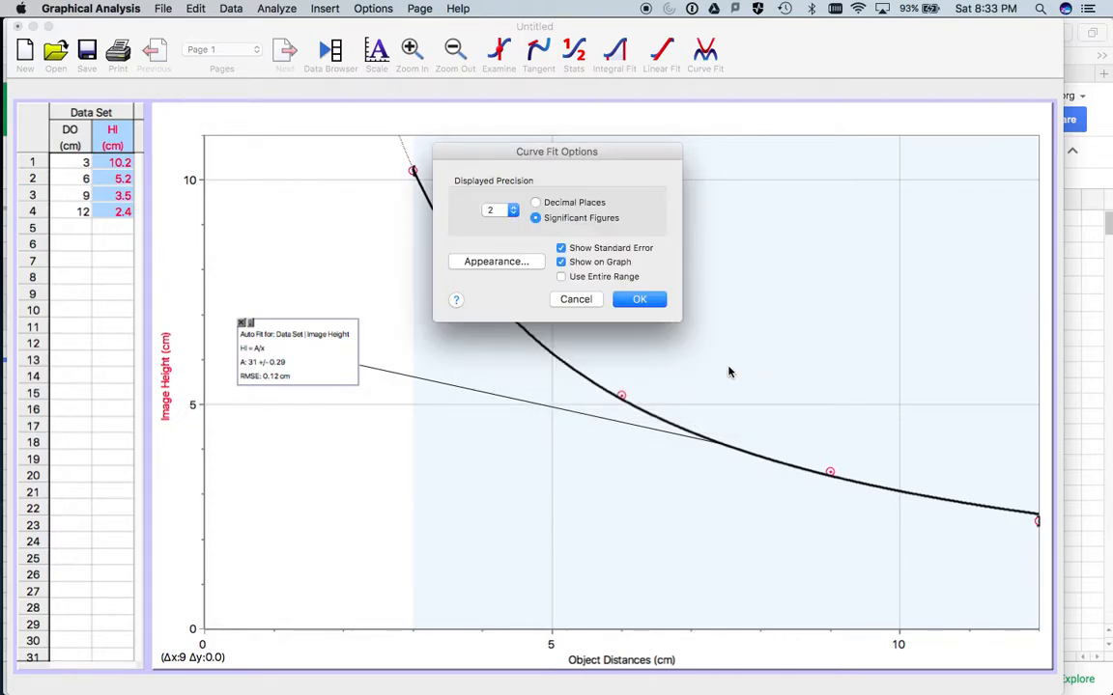
{"action": "left_click", "coordinate": [639, 300]}
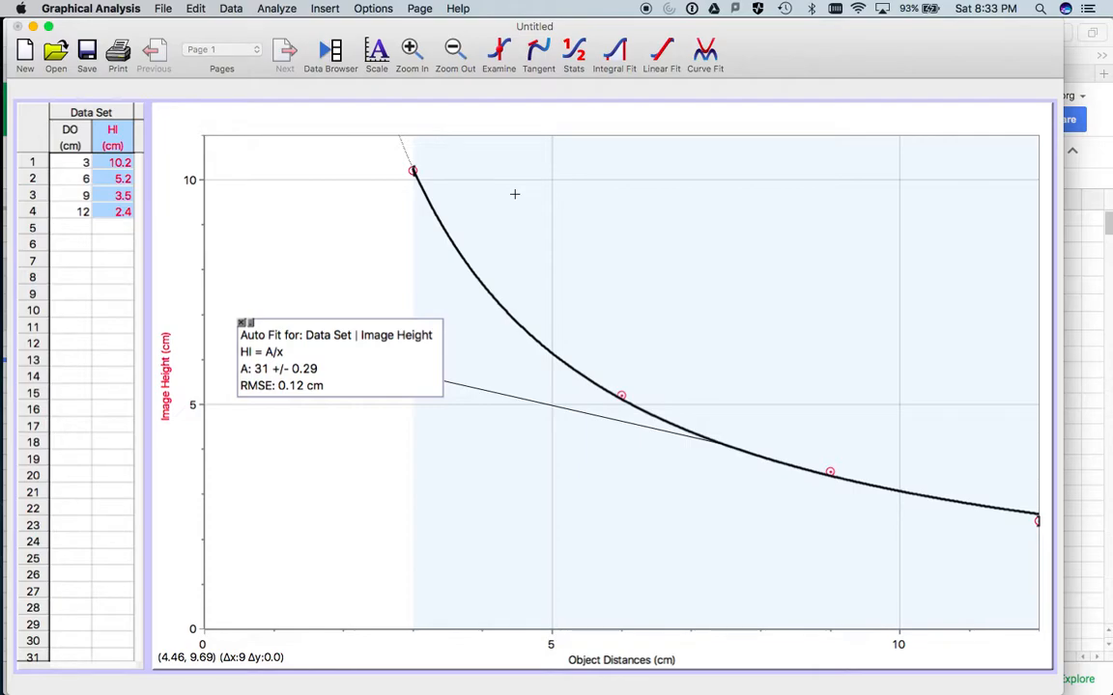
- Capture a screenshot of the graph area, including both axis labels and the curve fit box
{"action": "key", "text": "super+shift+4"}
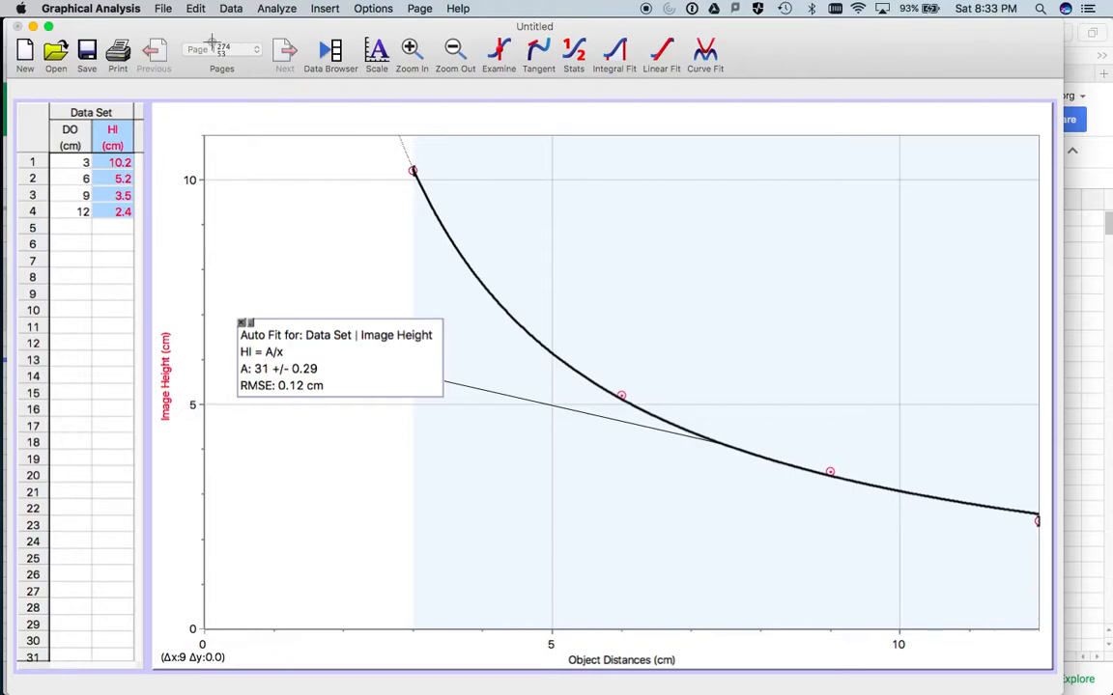
{"action": "left_click_drag", "start_coordinate": [155, 102], "coordinate": [1053, 668]}
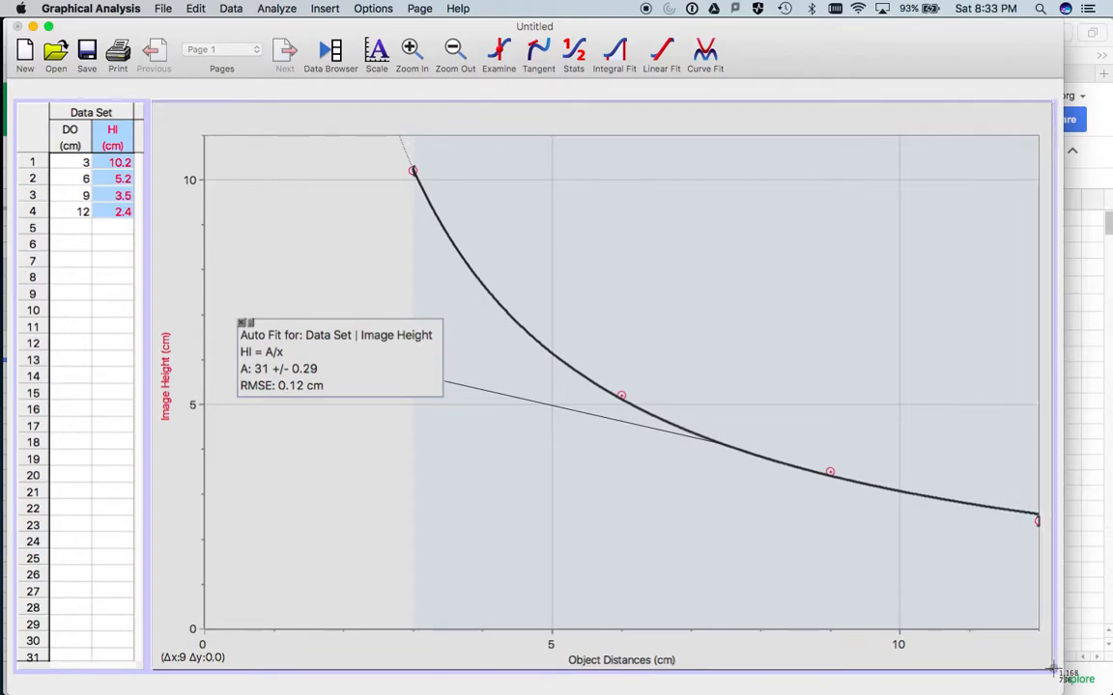
- Finish the graph capture and switch to the DATA sample spreadsheet in Safari, selecting cell A12 beneath the data table
{"action": "left_click_drag", "start_coordinate": [1053, 668], "coordinate": [1053, 669]}
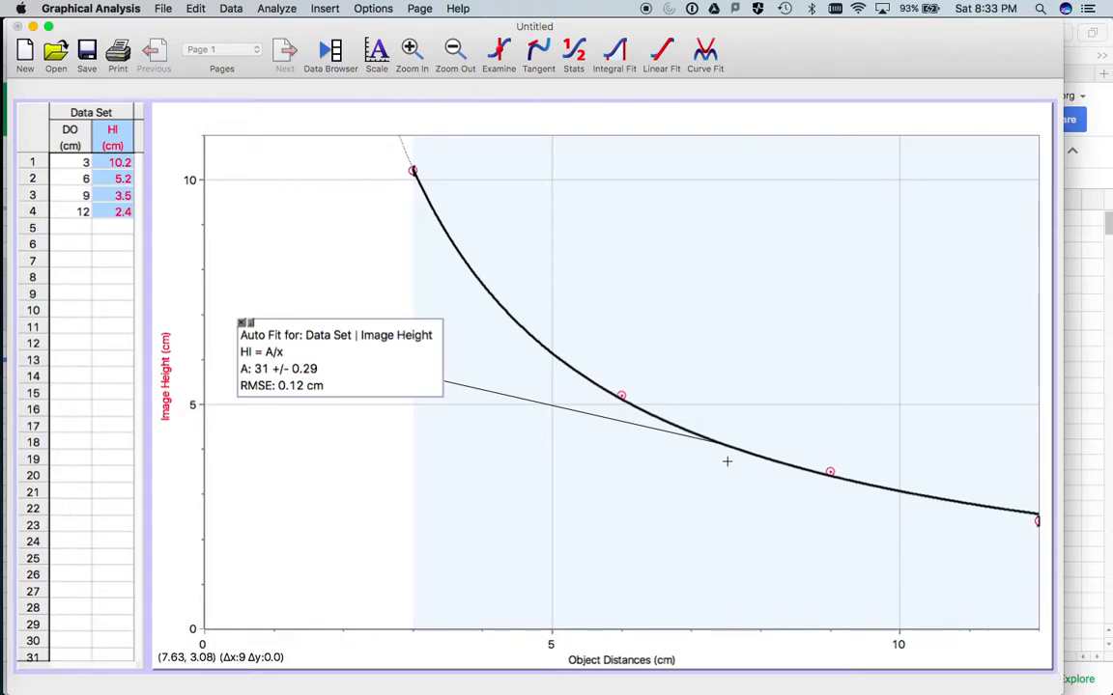
{"action": "mouse_move", "coordinate": [4, 278]}
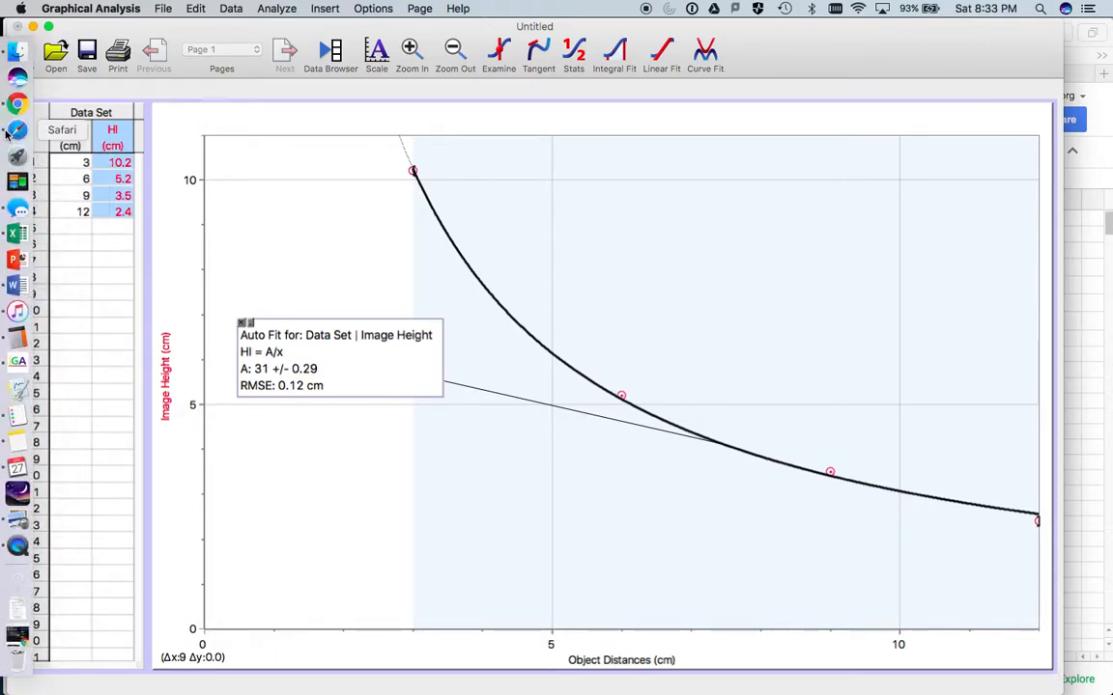
{"action": "left_click", "coordinate": [16, 133]}
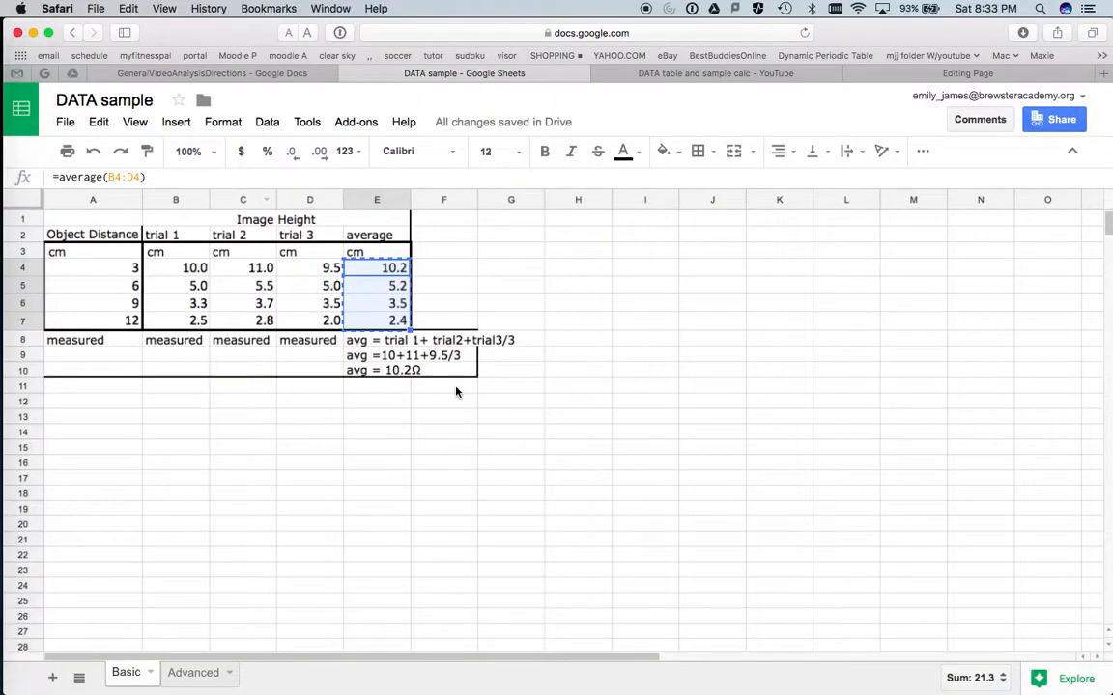
{"action": "left_click", "coordinate": [439, 482]}
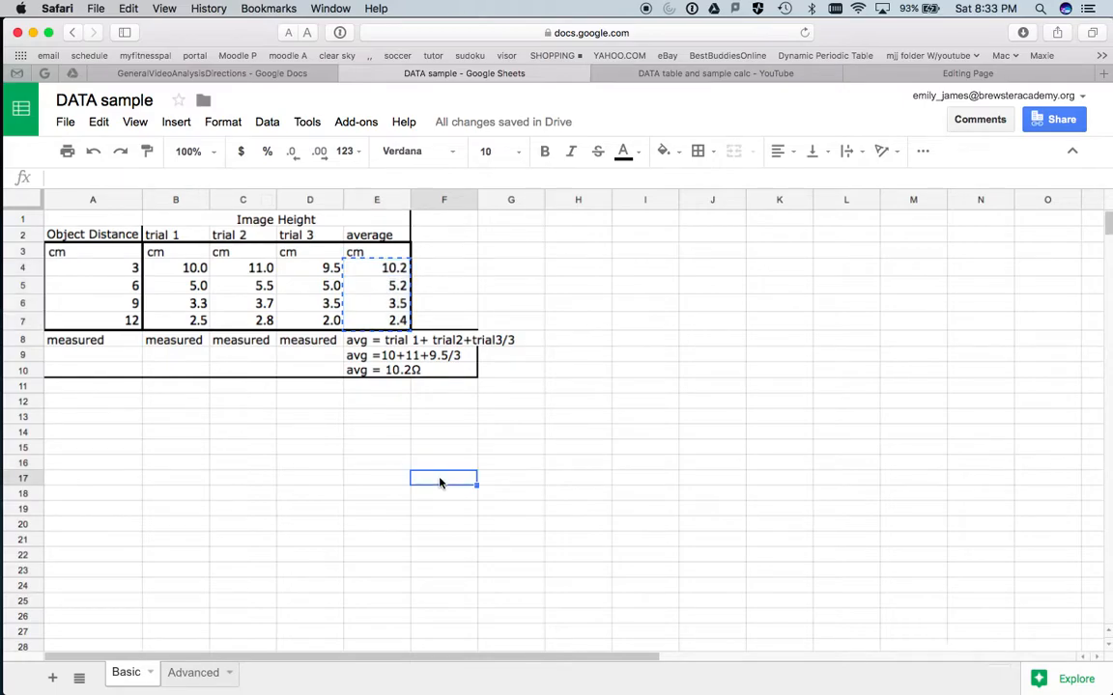
{"action": "left_click", "coordinate": [125, 404]}
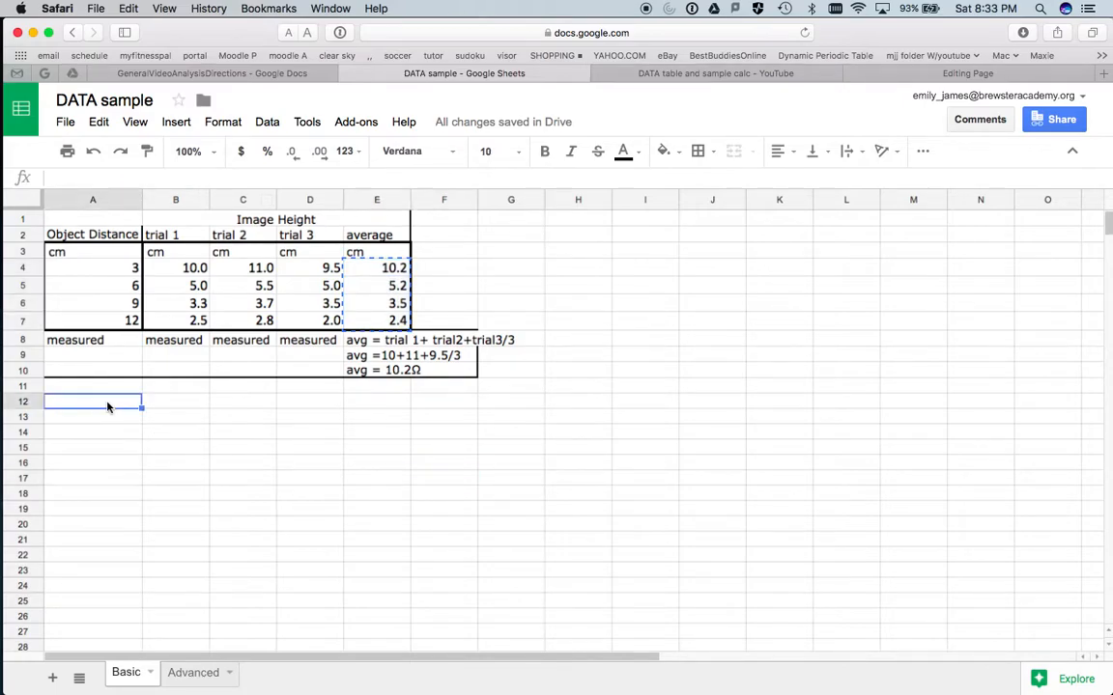
- Insert the graph screenshot "Screen Shot 2018-01-27 at 8.33.35 PM" from the Desktop into the sheet as an image, and close the Finder window
{"action": "left_click", "coordinate": [178, 126]}
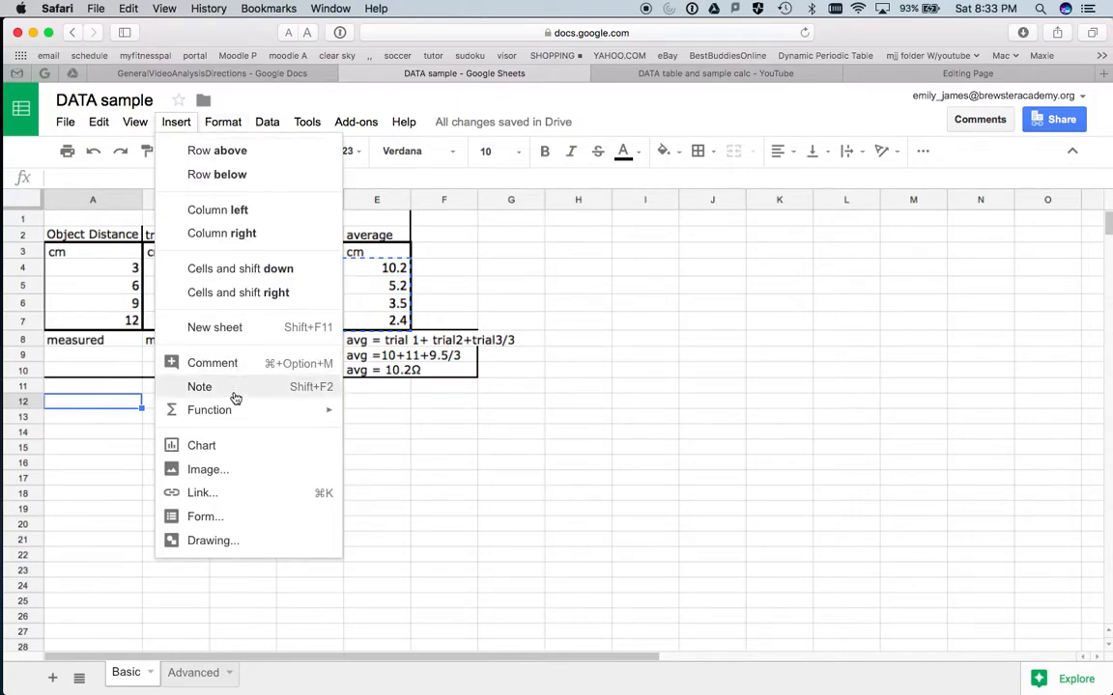
{"action": "left_click", "coordinate": [219, 470]}
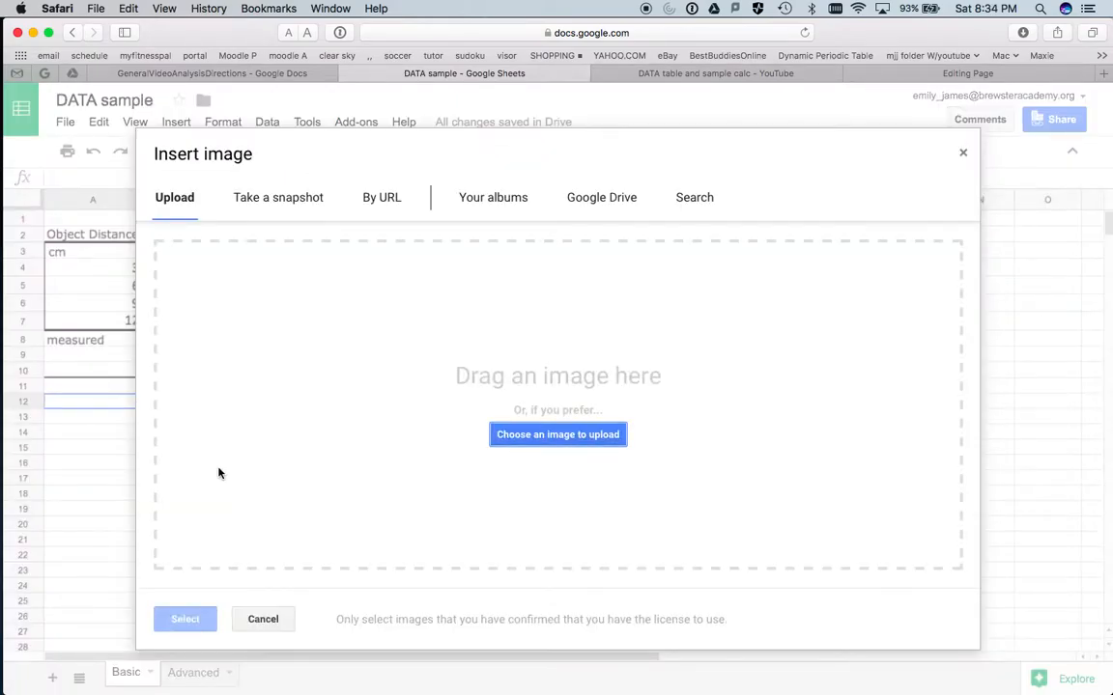
{"action": "left_click", "coordinate": [13, 53]}
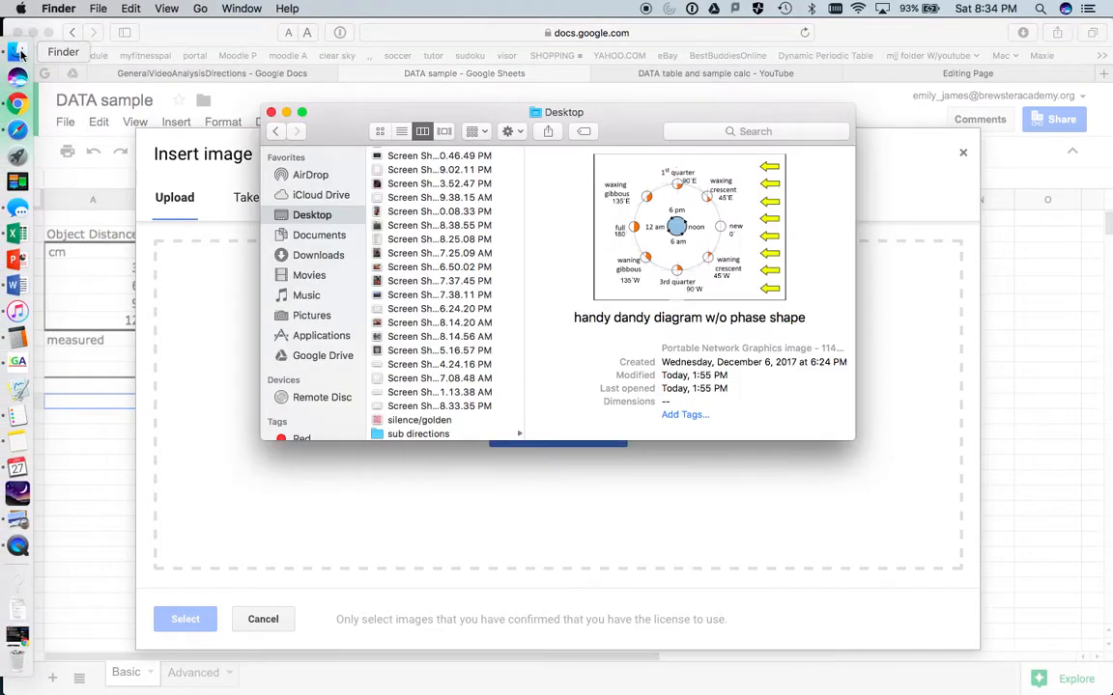
{"action": "scroll", "coordinate": [450, 312], "scroll_direction": "down", "scroll_amount": 2}
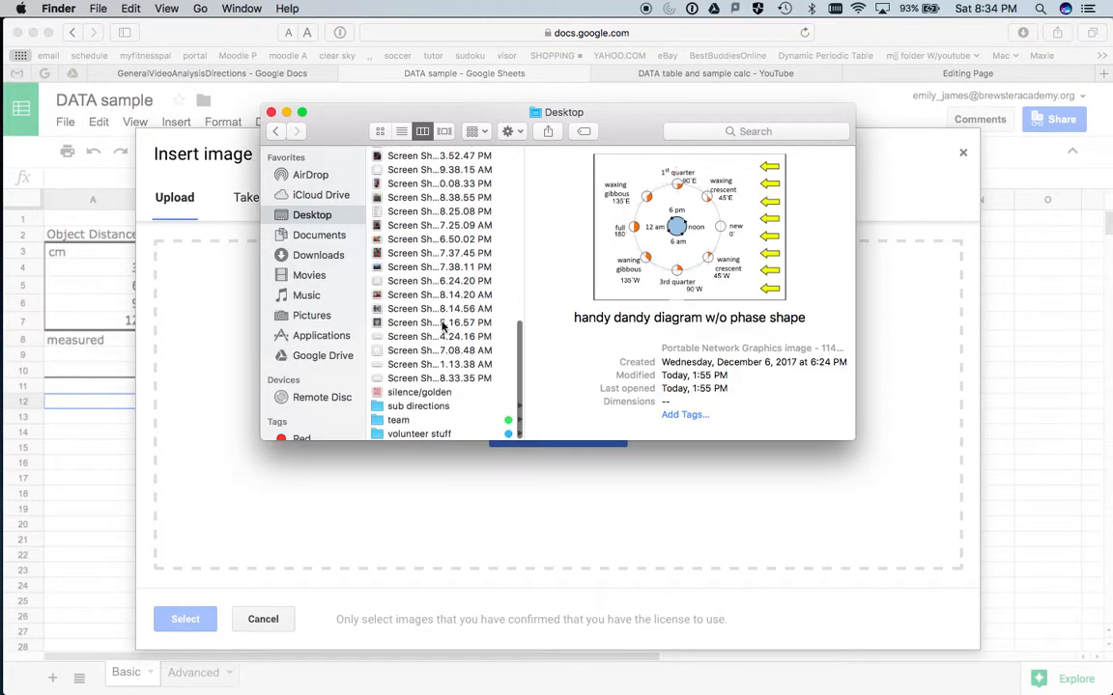
{"action": "left_click", "coordinate": [417, 379]}
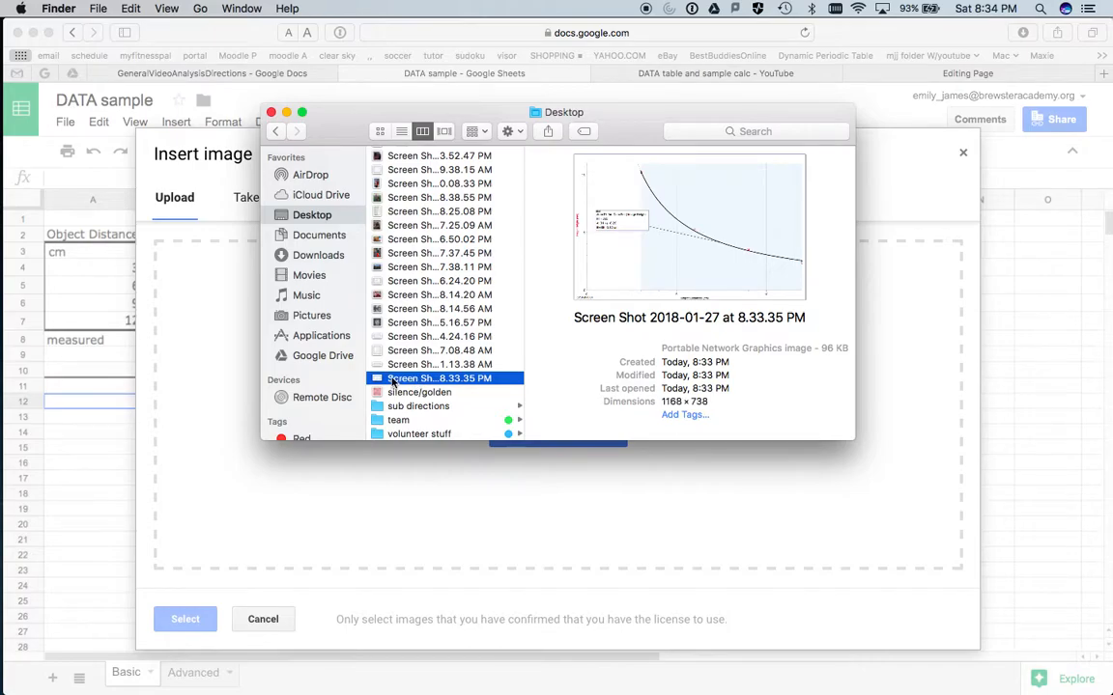
{"action": "left_click_drag", "start_coordinate": [417, 379], "coordinate": [437, 516]}
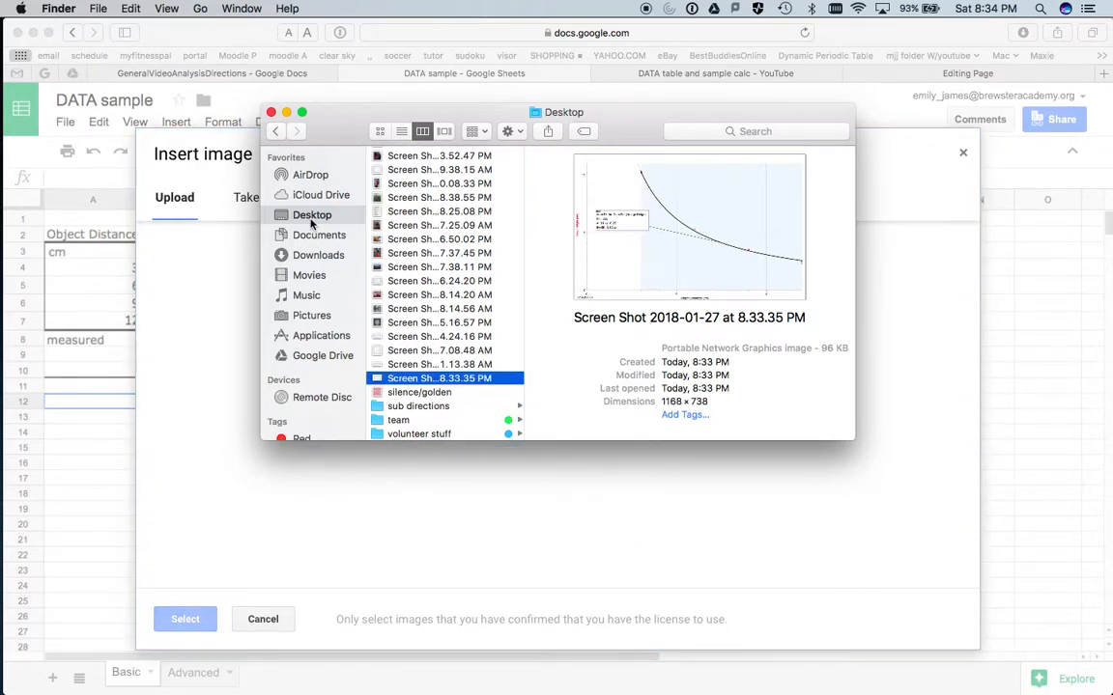
{"action": "left_click", "coordinate": [272, 113]}
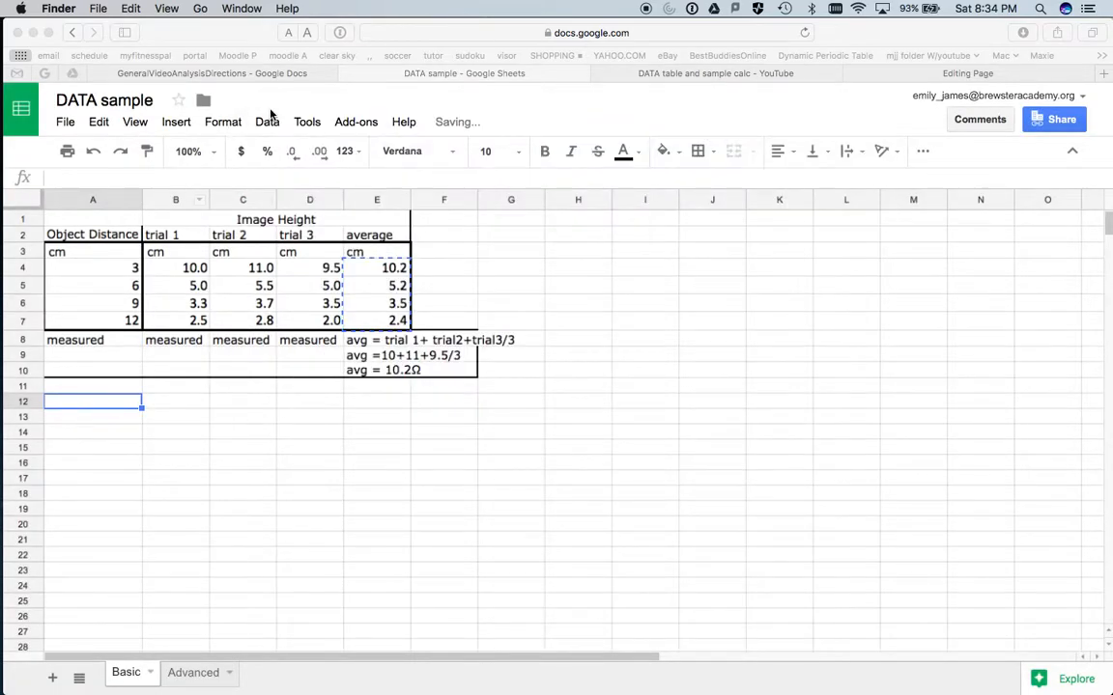
- Enter the fitted equation HI = 31/DO in cell I15, beside the graph image
{"action": "scroll", "coordinate": [372, 548], "scroll_direction": "down", "scroll_amount": 5}
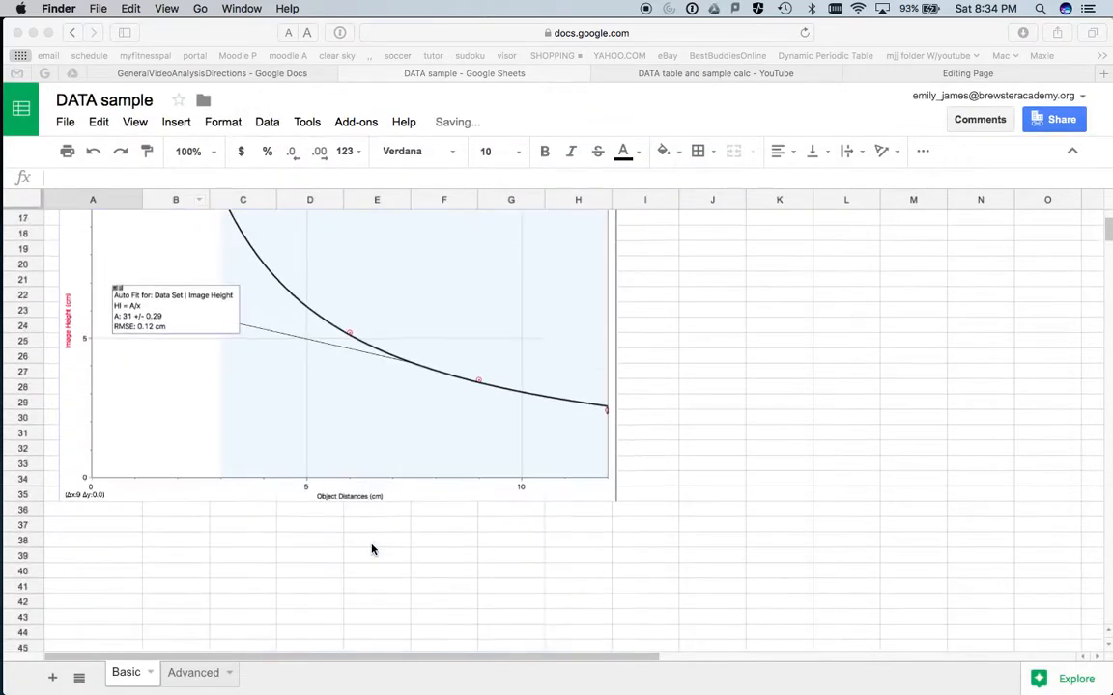
{"action": "scroll", "coordinate": [371, 549], "scroll_direction": "up", "scroll_amount": 1}
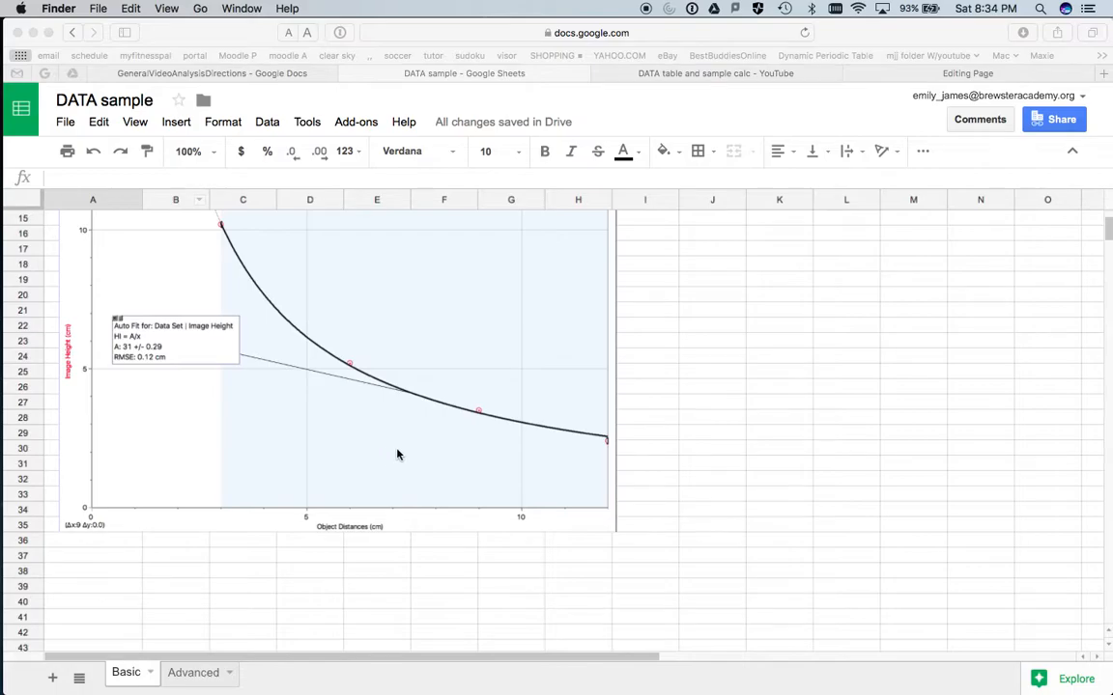
{"action": "scroll", "coordinate": [379, 462], "scroll_direction": "up", "scroll_amount": 3}
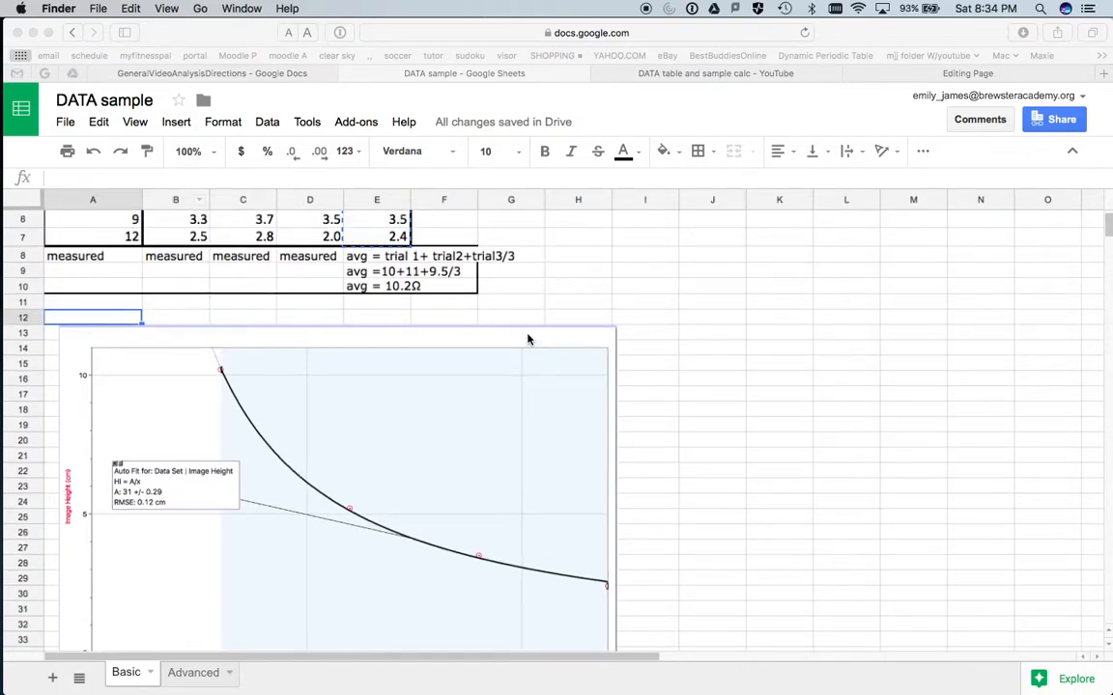
{"action": "left_click", "coordinate": [640, 381]}
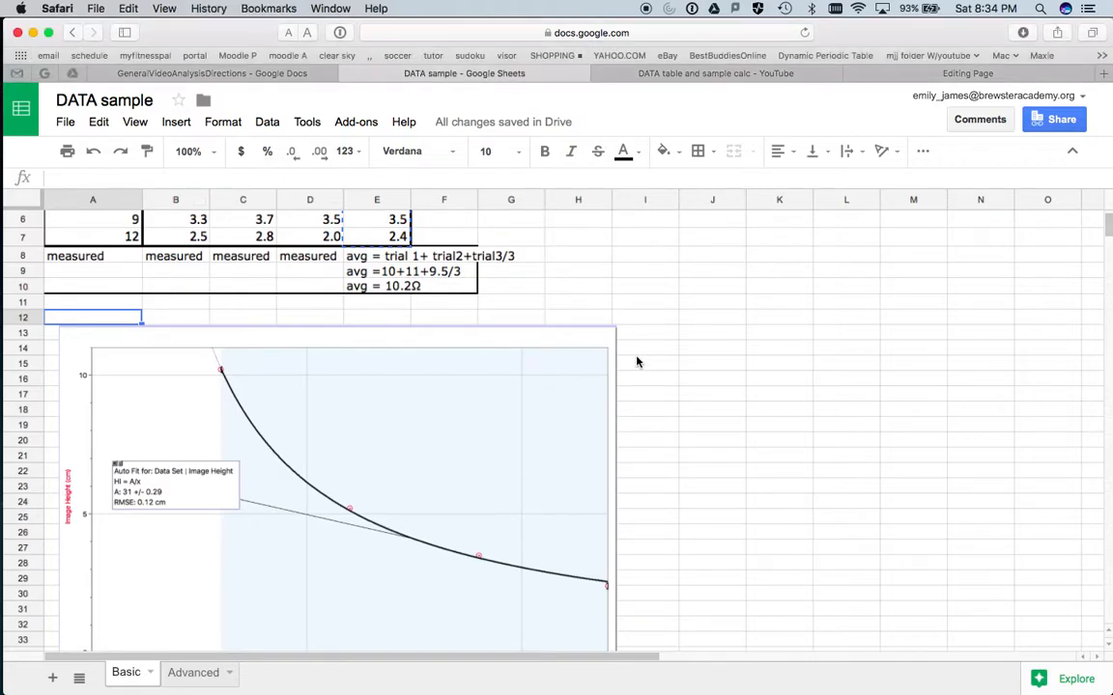
{"action": "left_click", "coordinate": [636, 363]}
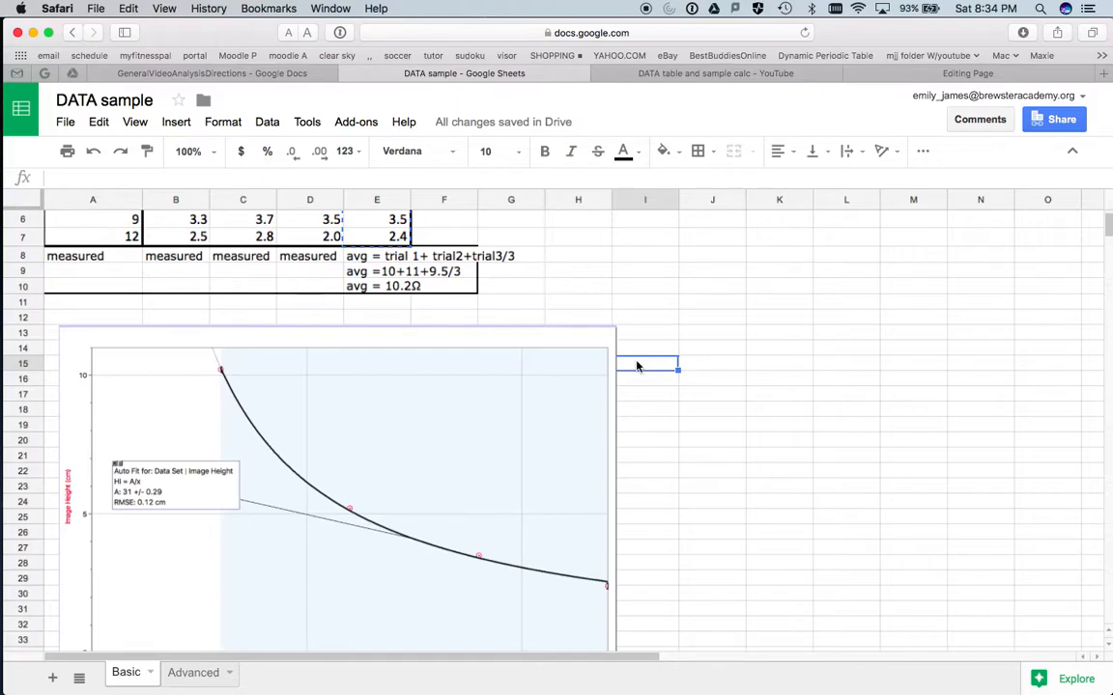
{"action": "type", "text": "HI"}
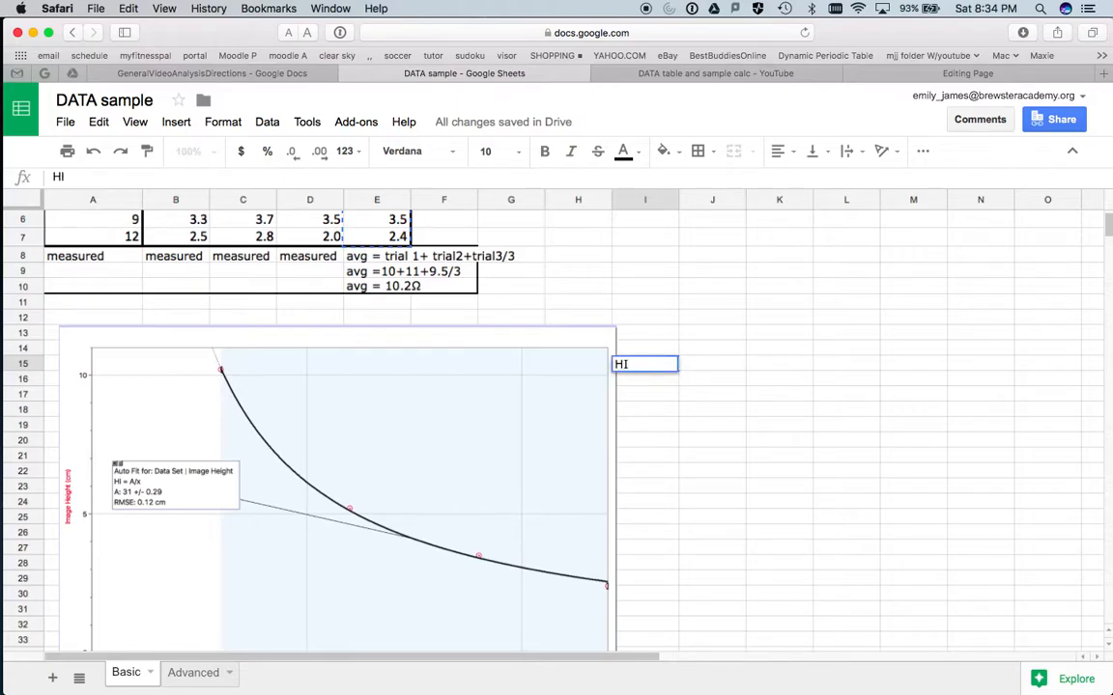
{"action": "type", "text": " = 31/"}
{"action": "scroll", "coordinate": [138, 487], "scroll_direction": "down", "scroll_amount": 3}
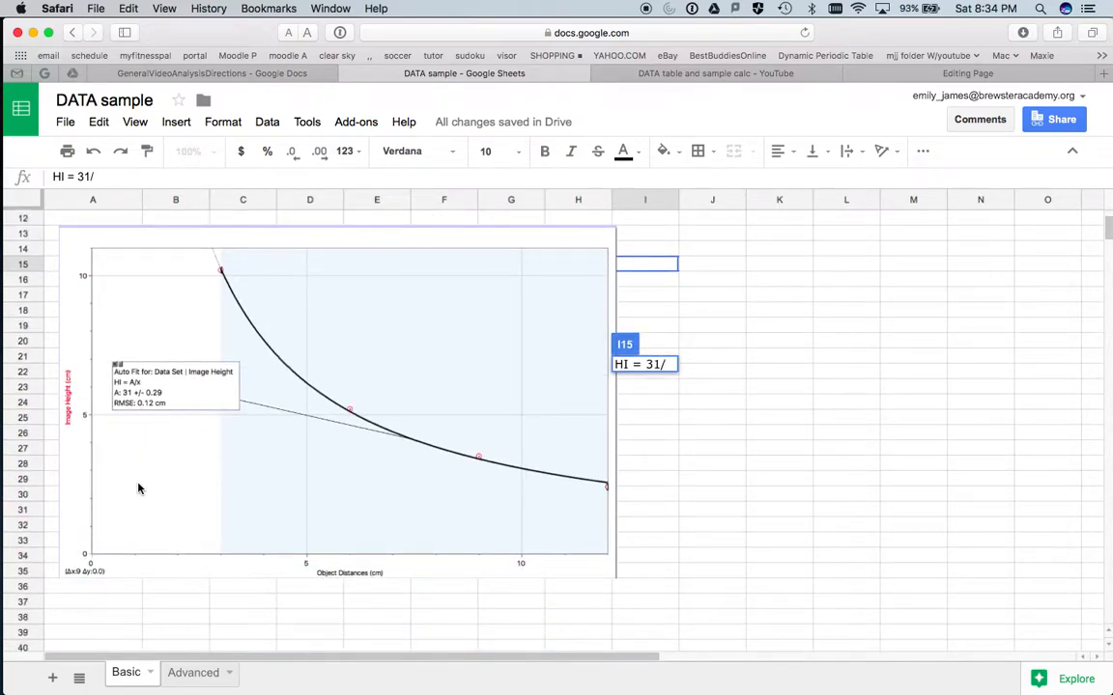
{"action": "type", "text": "DO"}
{"action": "key", "text": "Return"}
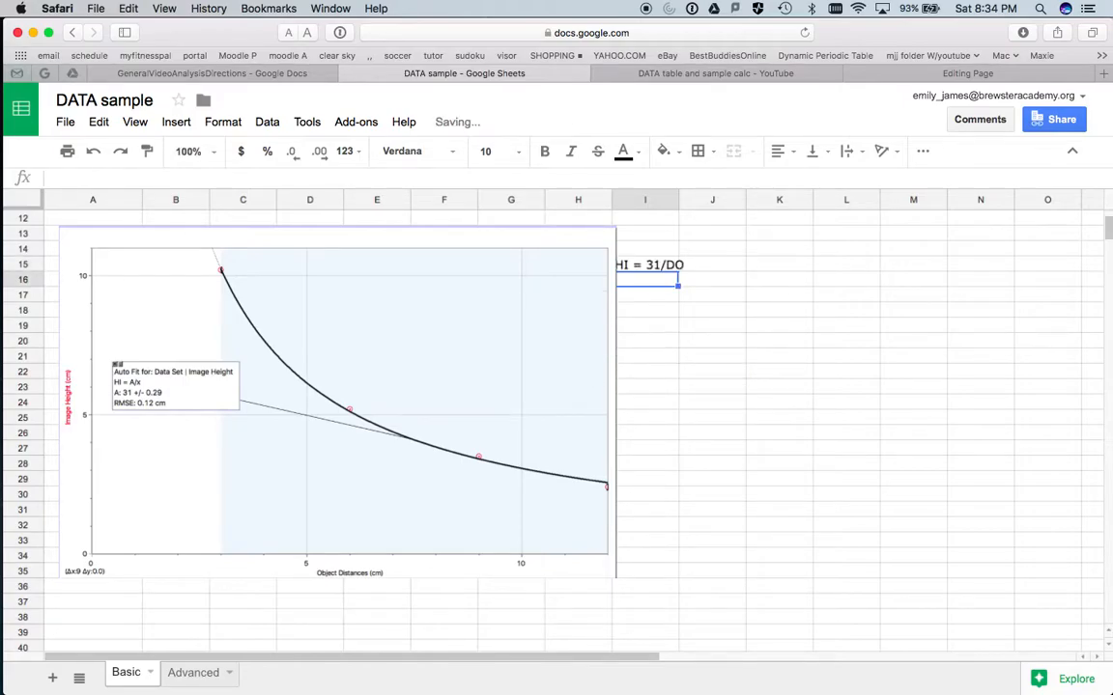
- Narrow the graph image from its right edge so it clears the equation in column I
{"action": "left_click", "coordinate": [615, 343]}
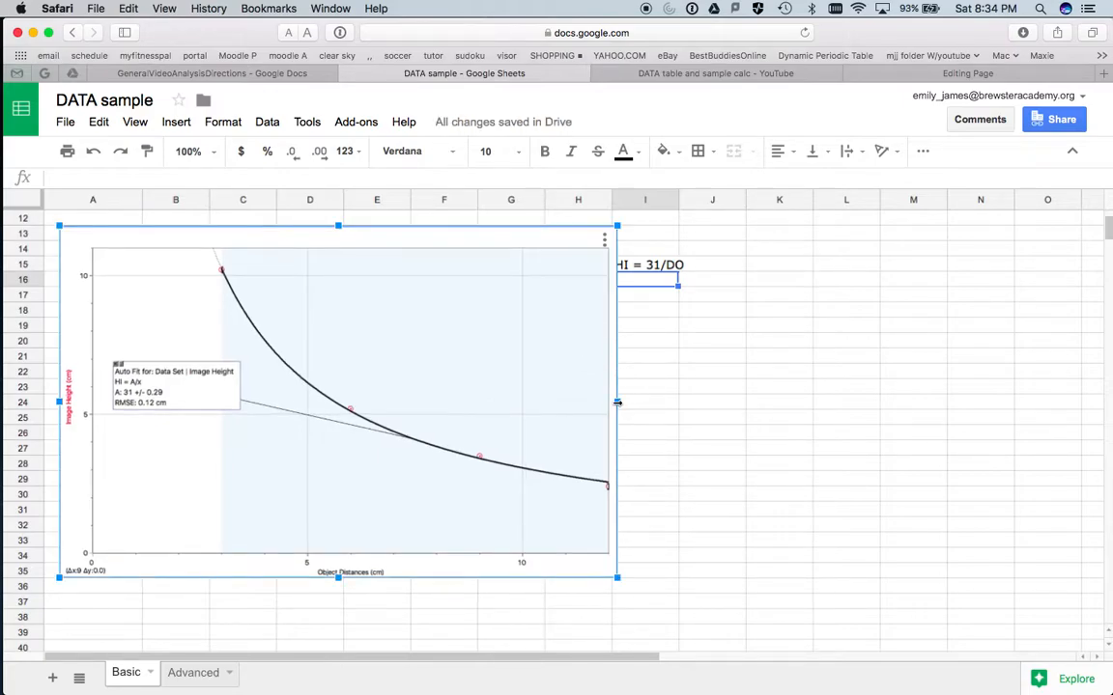
{"action": "left_click_drag", "start_coordinate": [617, 402], "coordinate": [596, 402]}
{"action": "scroll", "coordinate": [647, 390], "scroll_direction": "up", "scroll_amount": 5}
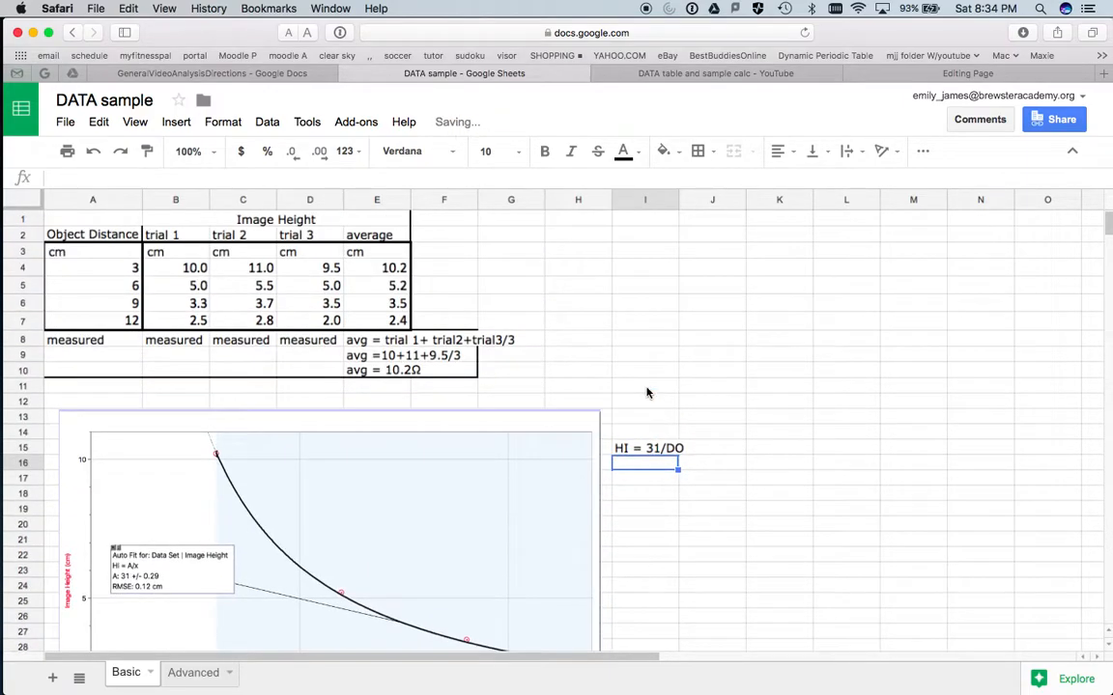
- Set the font size of the equation in cell I15 to 18
{"action": "left_click", "coordinate": [652, 449]}
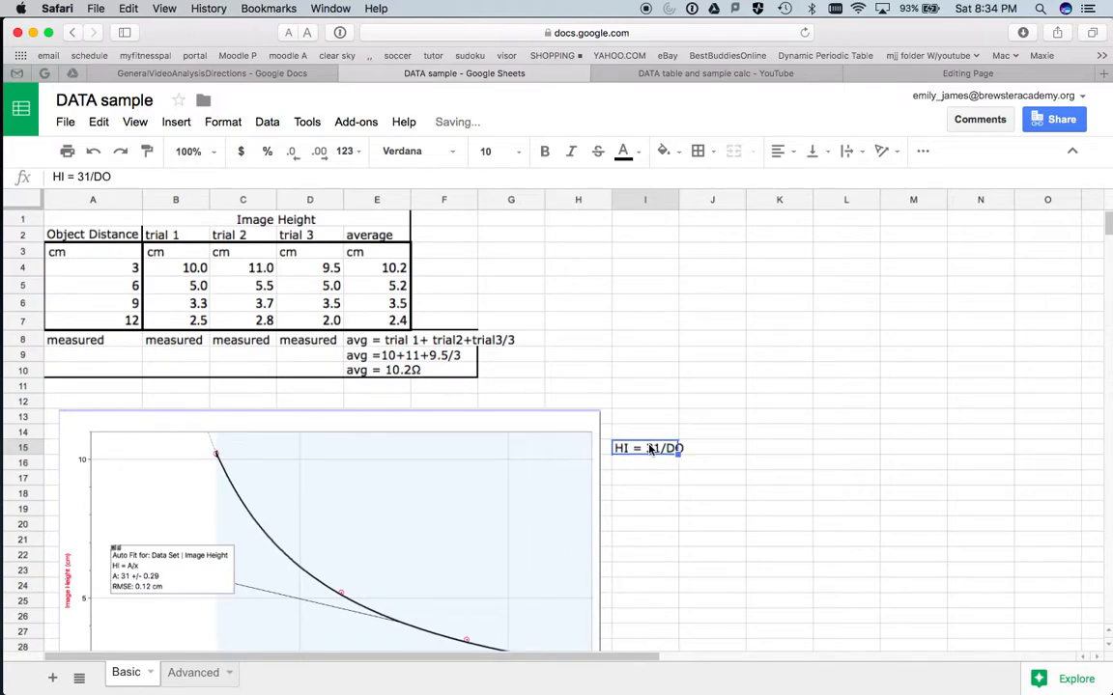
{"action": "left_click", "coordinate": [522, 154]}
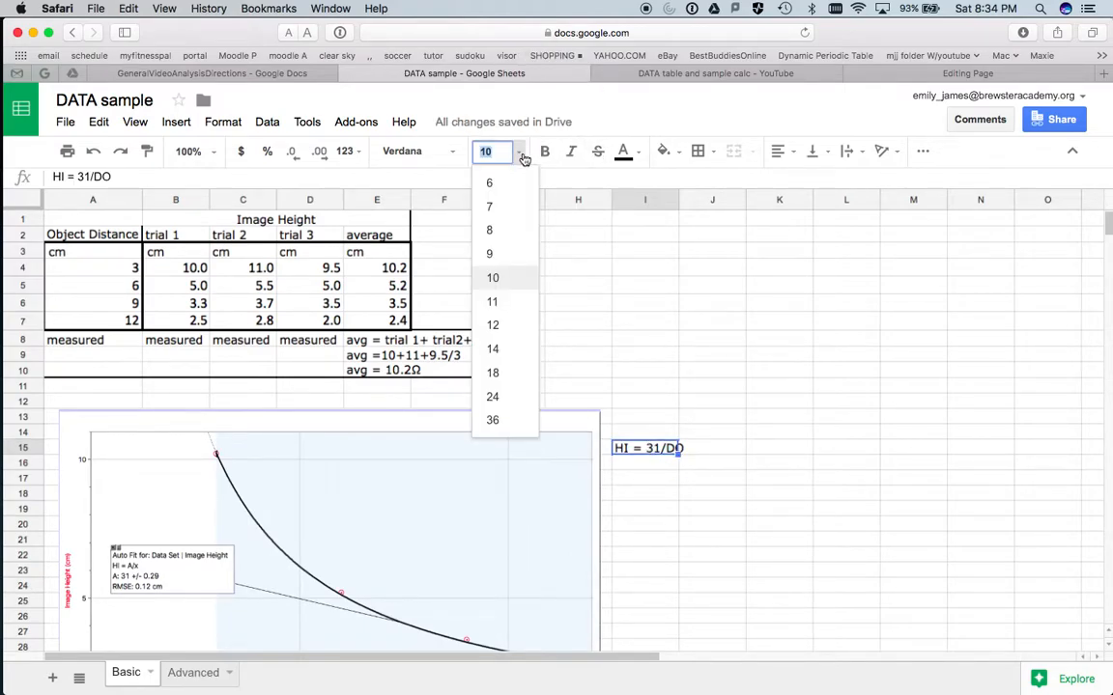
{"action": "left_click", "coordinate": [509, 378]}
{"action": "left_click", "coordinate": [703, 534]}
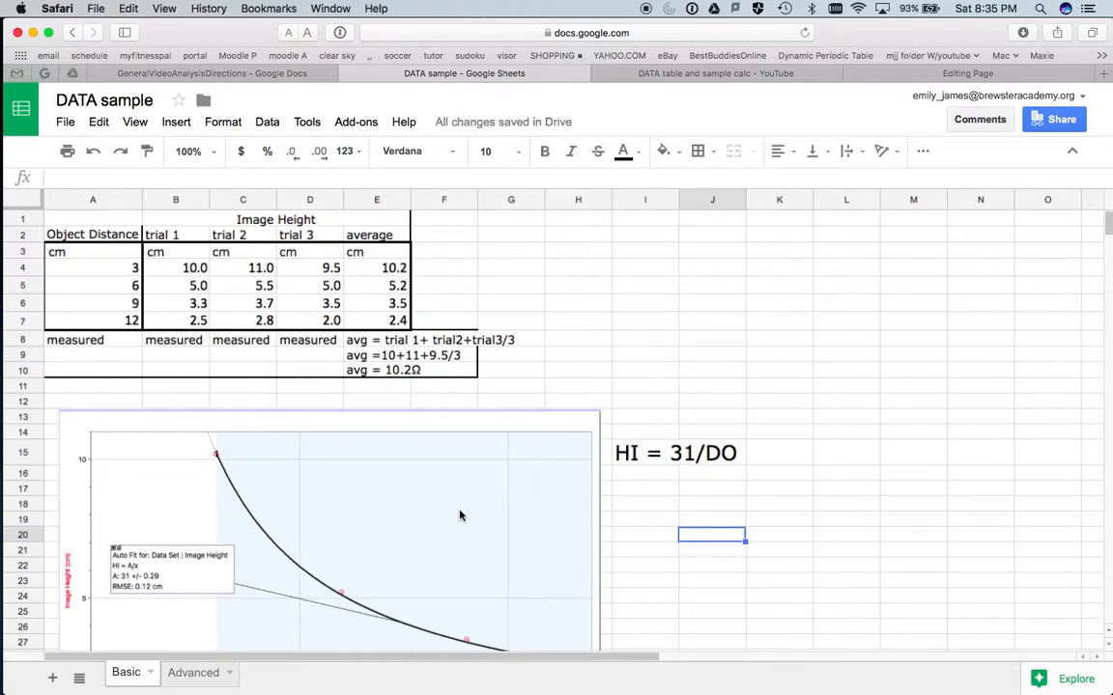
{"action": "scroll", "coordinate": [460, 516], "scroll_direction": "down", "scroll_amount": 5}
{"action": "scroll", "coordinate": [460, 516], "scroll_direction": "up", "scroll_amount": 3}
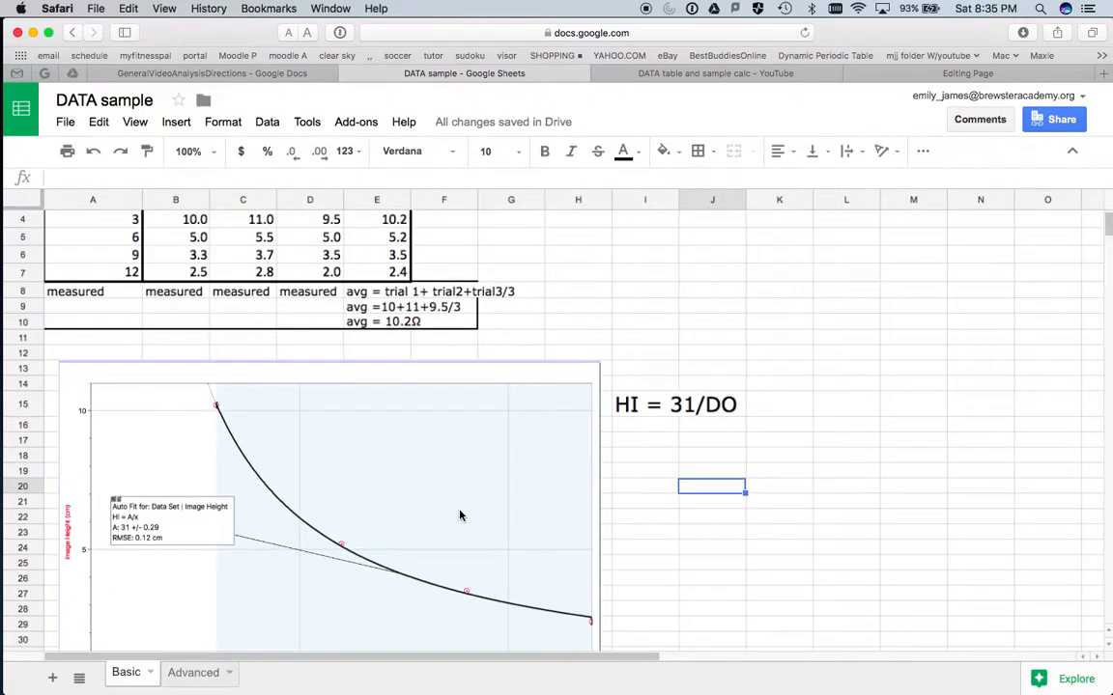
{"action": "scroll", "coordinate": [459, 516], "scroll_direction": "up", "scroll_amount": 2}
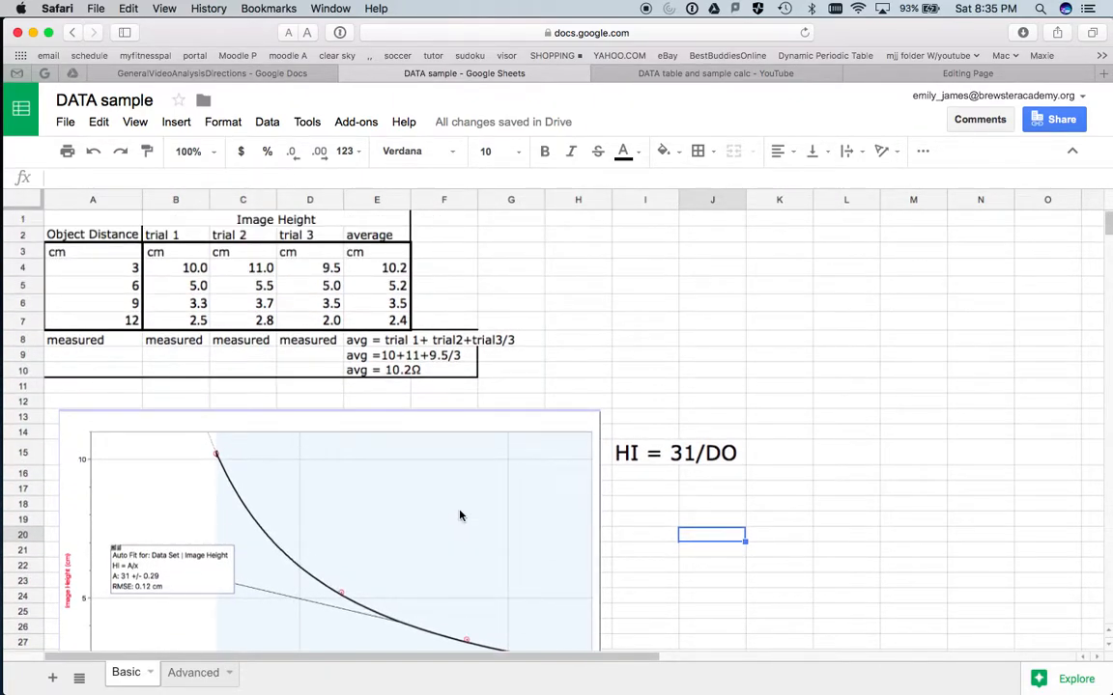